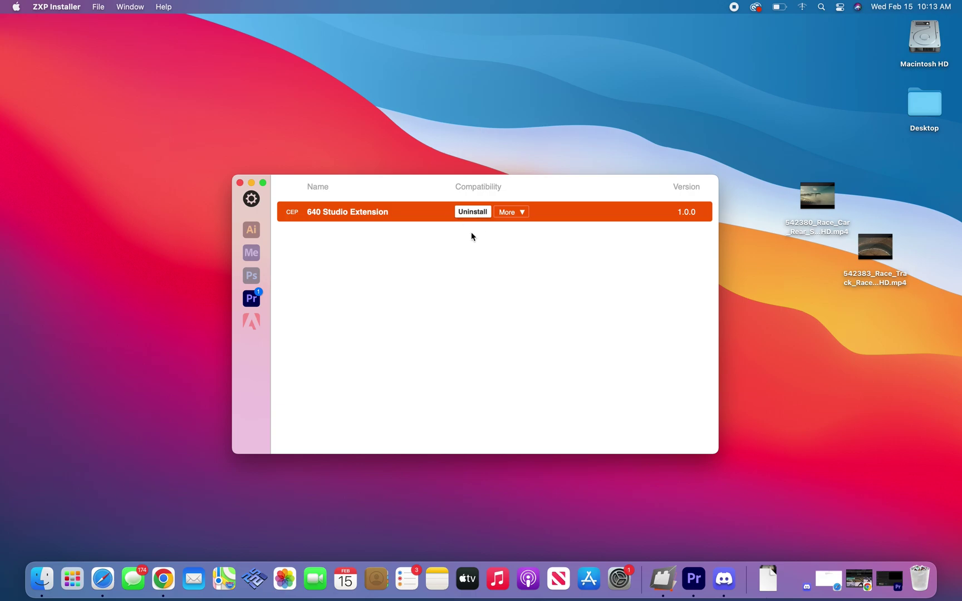
Browse the ZXP Installer article, visit the ZXPInstaller website, then minimize the installer and return to Premiere Pro
{"action": "mouse_move", "coordinate": [449, 189]}
{"action": "left_mouse_down"}
{"action": "mouse_move", "coordinate": [517, 224]}
{"action": "mouse_move", "coordinate": [468, 186]}
{"action": "left_mouse_up"}
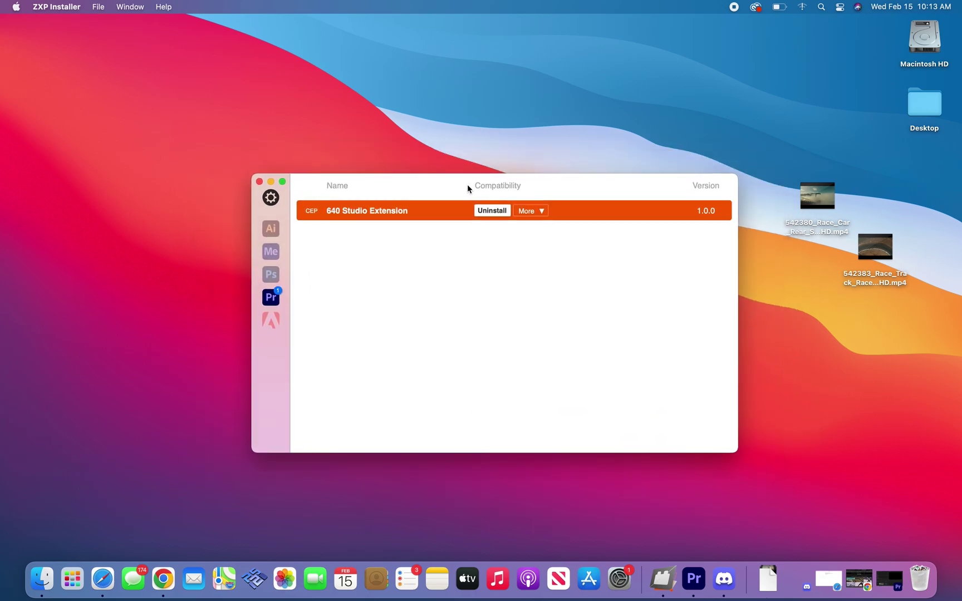
{"action": "mouse_move", "coordinate": [272, 189]}
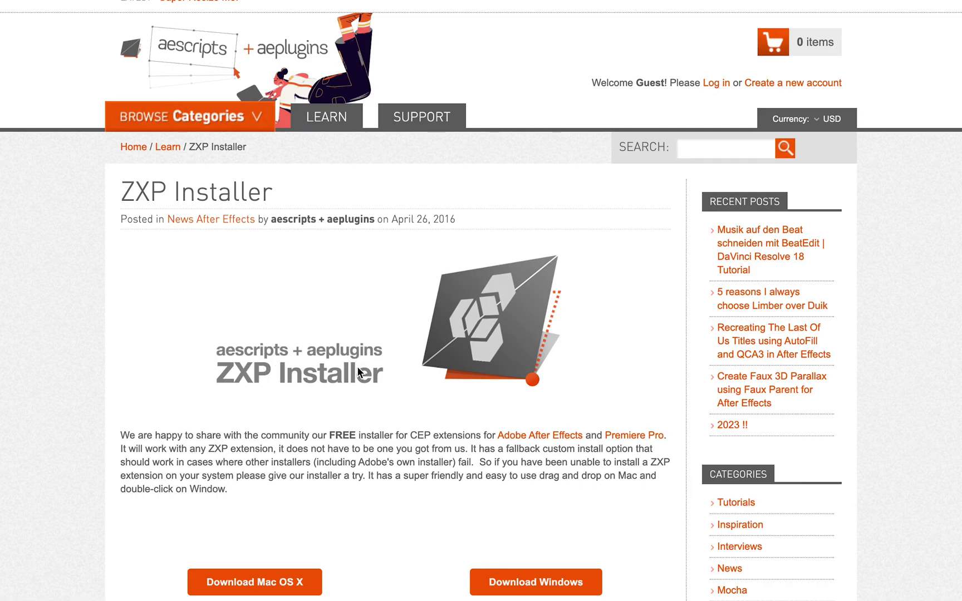
{"action": "scroll", "coordinate": [357, 366], "scroll_direction": "down", "scroll_amount": 5}
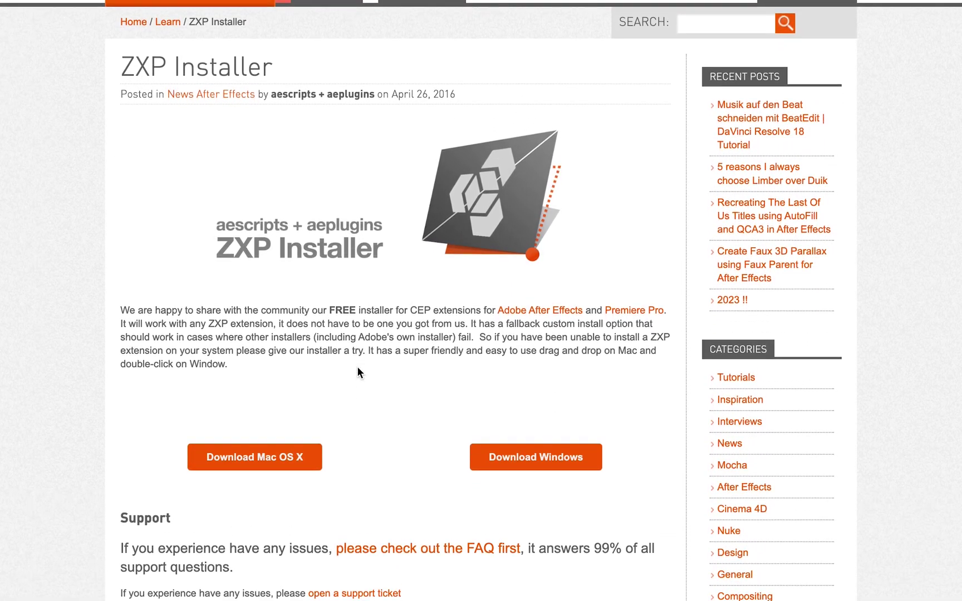
{"action": "scroll", "coordinate": [357, 372], "scroll_direction": "up", "scroll_amount": 1}
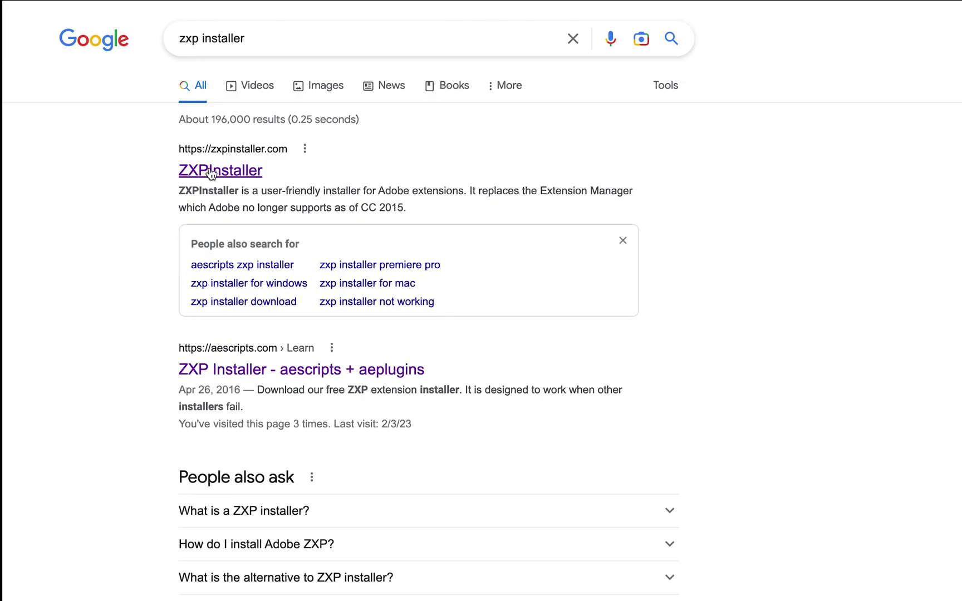
{"action": "left_click", "coordinate": [212, 173]}
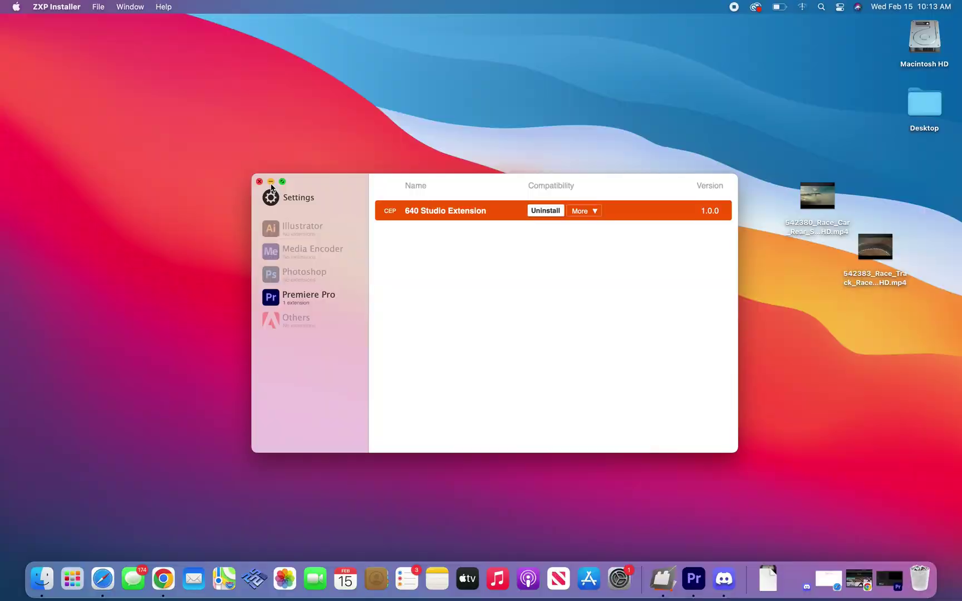
{"action": "left_click", "coordinate": [272, 188]}
{"action": "left_click", "coordinate": [673, 579]}
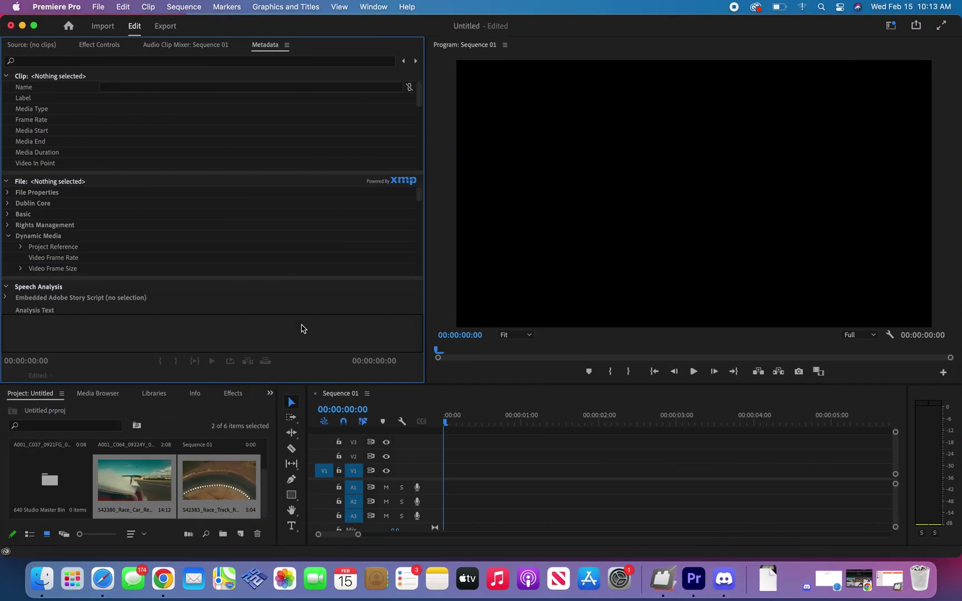
Open the 640 Studio Extension panel from Window > Extensions to see its login form, then close it
{"action": "left_click", "coordinate": [373, 7]}
{"action": "mouse_move", "coordinate": [435, 55]}
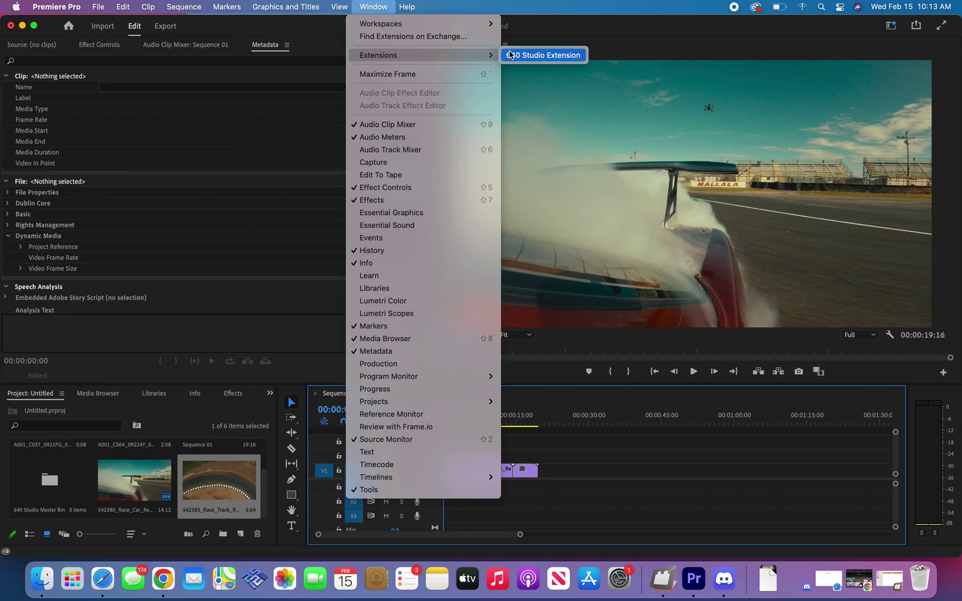
{"action": "left_click", "coordinate": [543, 55]}
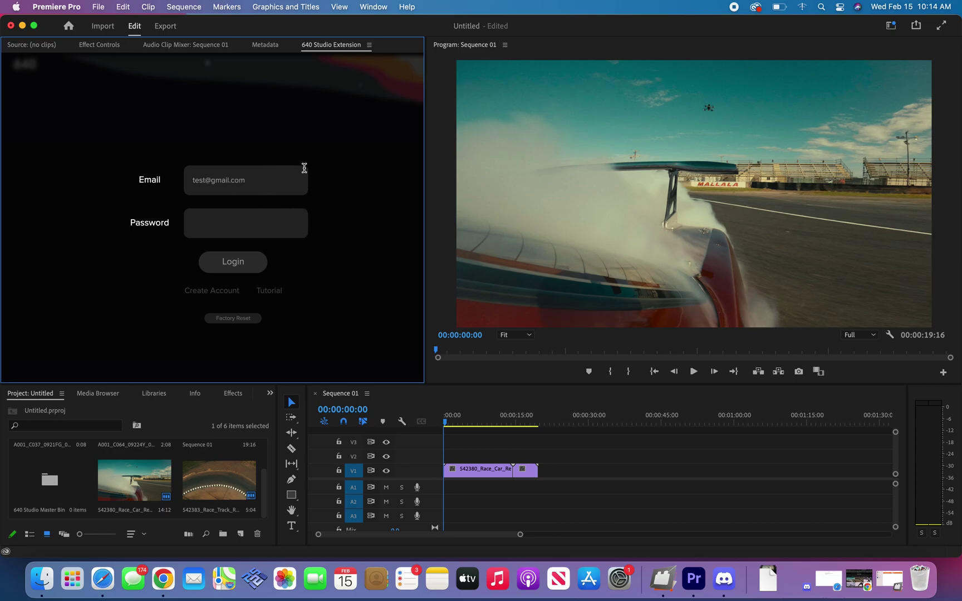
{"action": "right_click", "coordinate": [336, 49]}
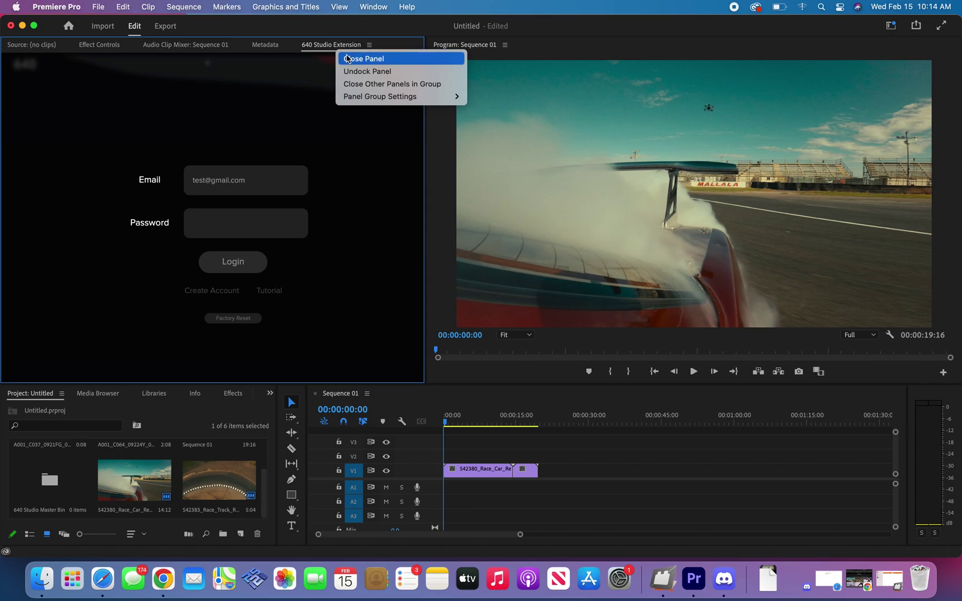
{"action": "left_click", "coordinate": [357, 58]}
Reopen the 640 Studio Extension, run Factory Reset, and acknowledge the relaunch notice
{"action": "left_click", "coordinate": [374, 7]}
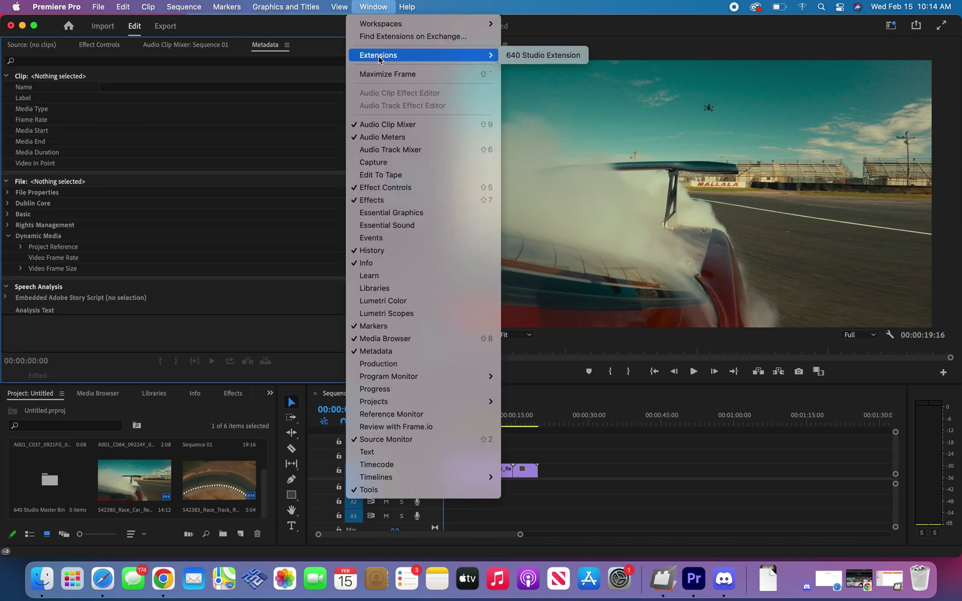
{"action": "mouse_move", "coordinate": [493, 60]}
{"action": "left_click", "coordinate": [541, 55]}
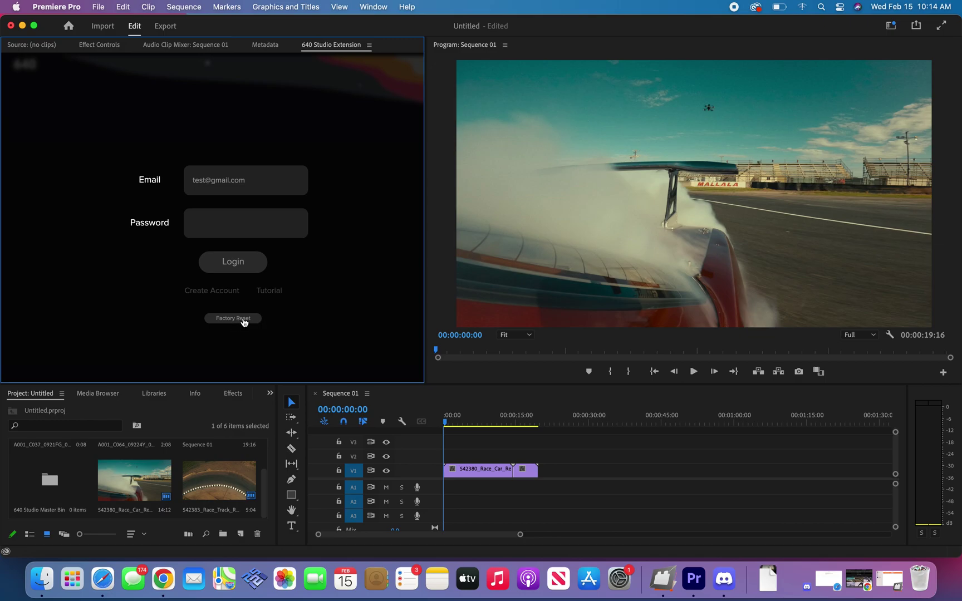
{"action": "left_click", "coordinate": [244, 319]}
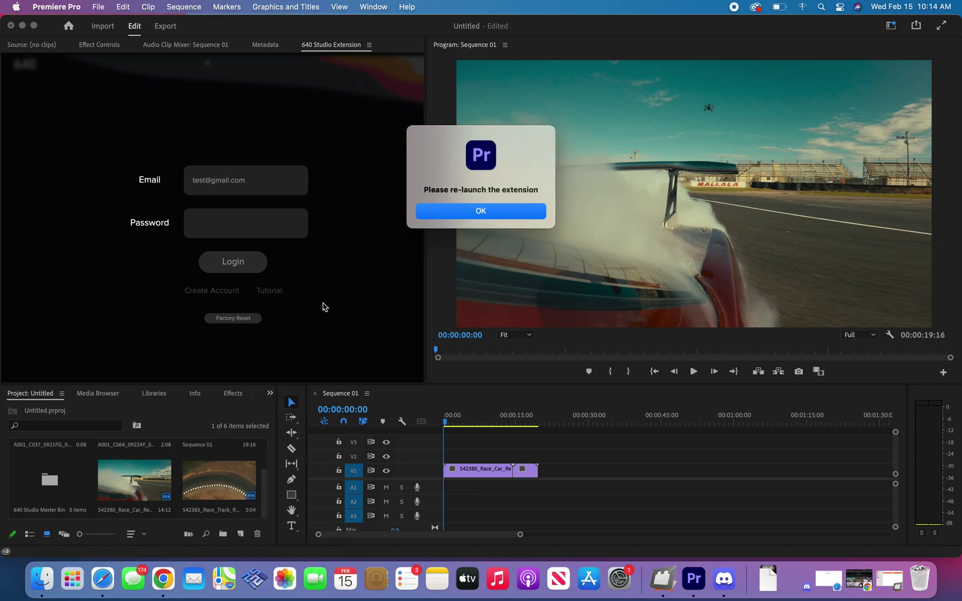
{"action": "left_click", "coordinate": [490, 213]}
Relaunch the 640 Studio Extension so its setup requests Accessibility access for Premiere Pro
{"action": "left_click", "coordinate": [375, 6]}
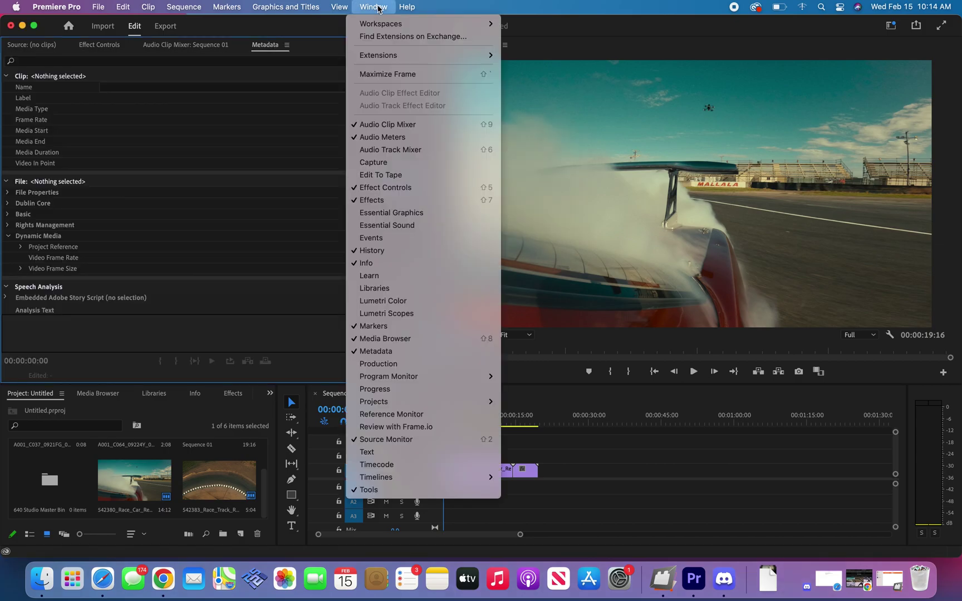
{"action": "mouse_move", "coordinate": [393, 55]}
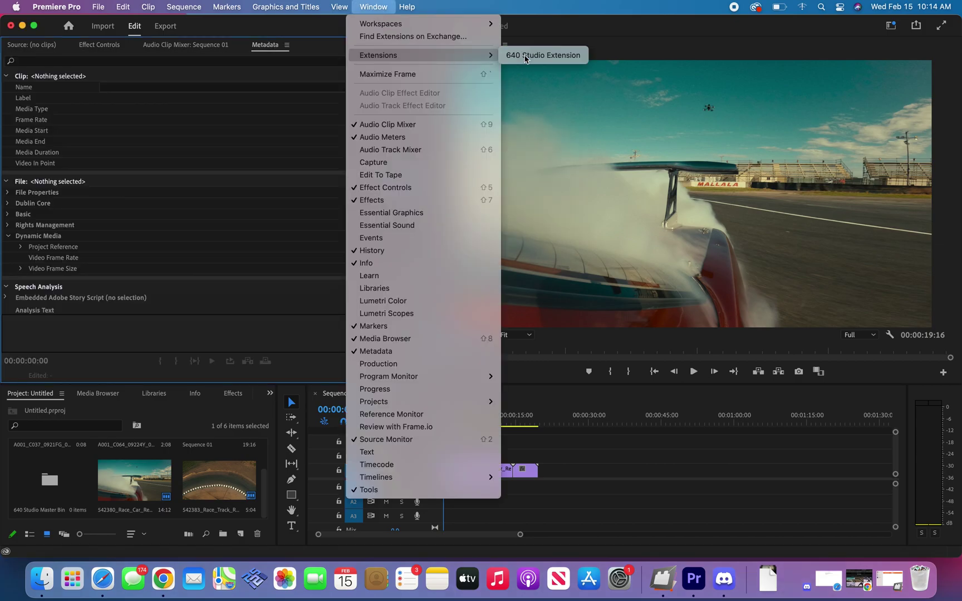
{"action": "left_click", "coordinate": [530, 55]}
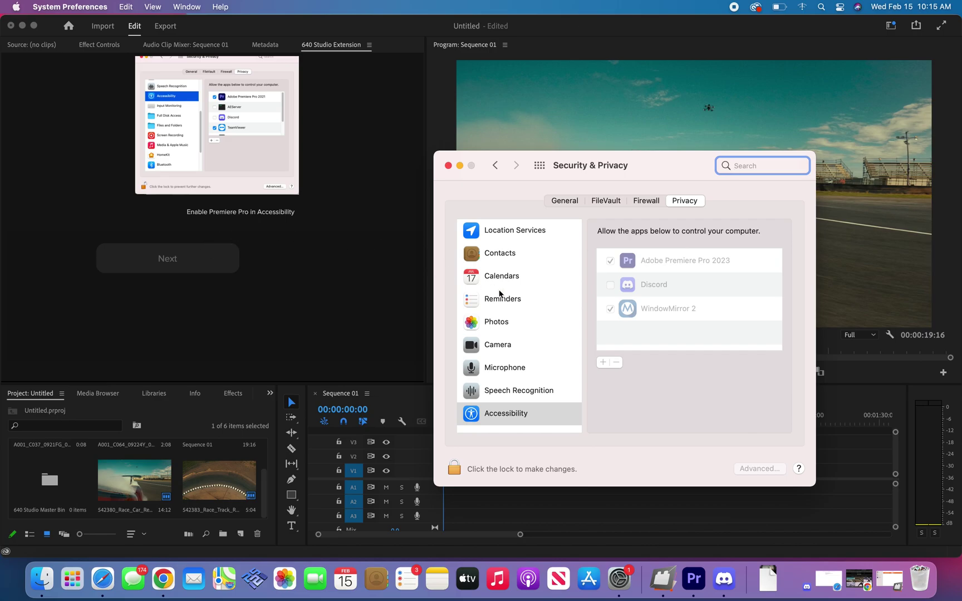
Advance the extension setup to Automation and confirm Premiere Pro may control System Events
{"action": "left_click", "coordinate": [203, 257]}
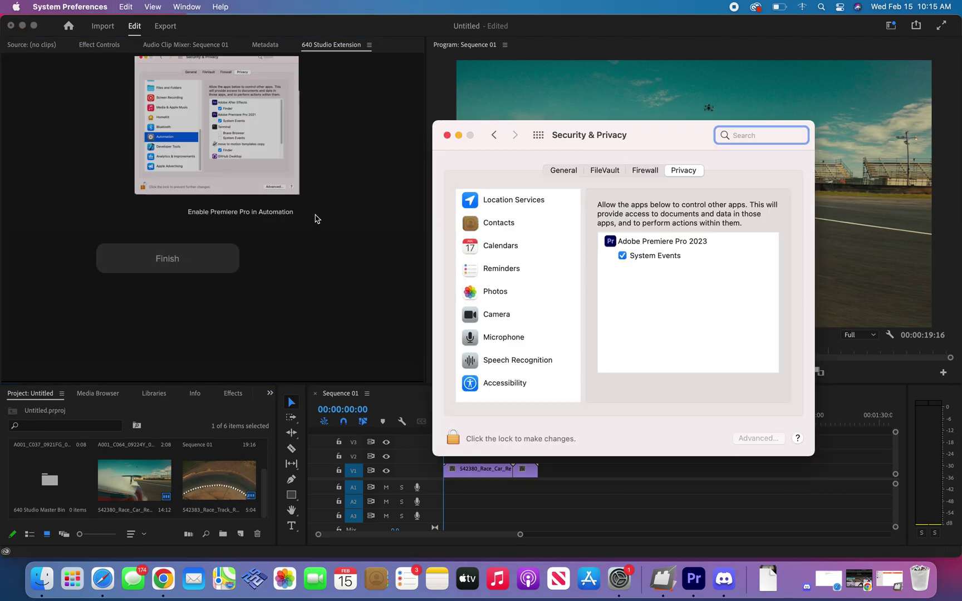
{"action": "scroll", "coordinate": [522, 373], "scroll_direction": "down", "scroll_amount": 1}
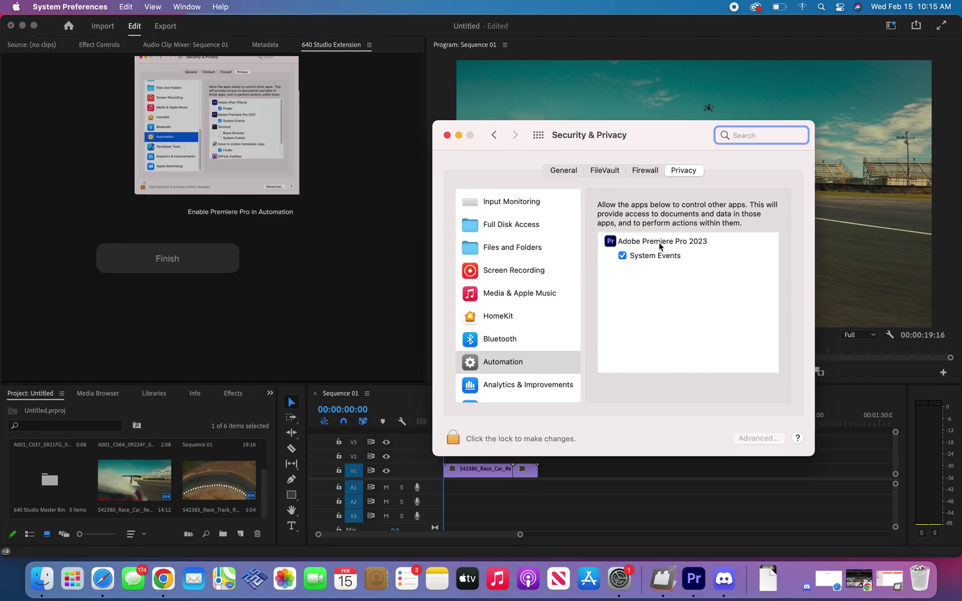
Finish the permission setup, reopen the 640 Studio Extension, submit its login, then close the panel
{"action": "left_click", "coordinate": [175, 260]}
{"action": "left_click", "coordinate": [373, 6]}
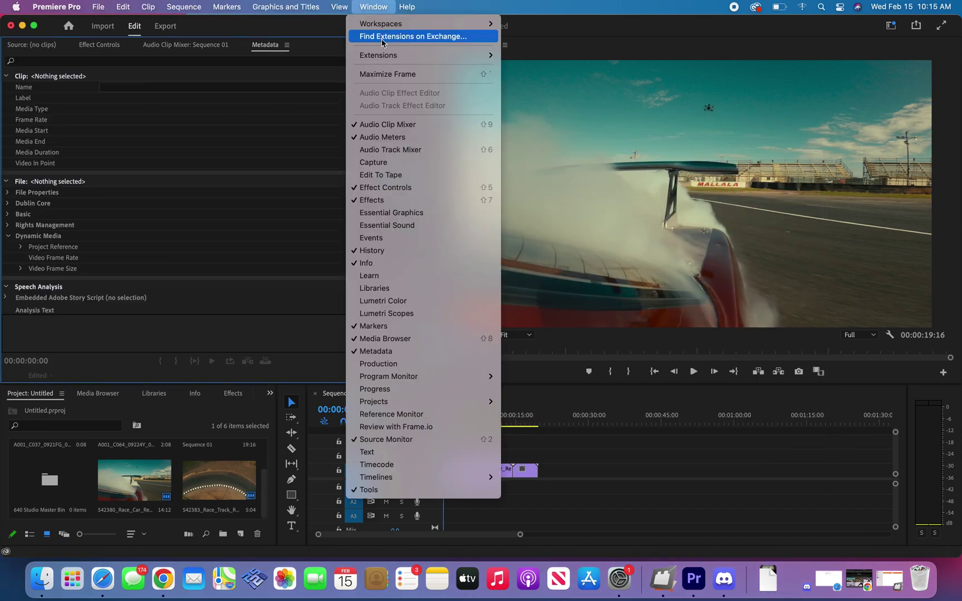
{"action": "mouse_move", "coordinate": [405, 55]}
{"action": "left_click", "coordinate": [514, 57]}
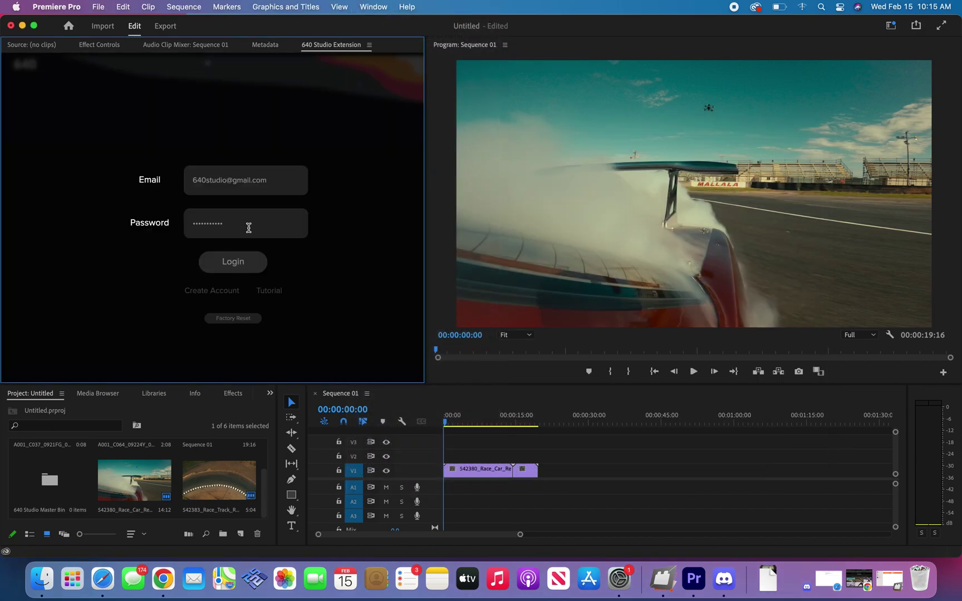
{"action": "key", "text": "Return"}
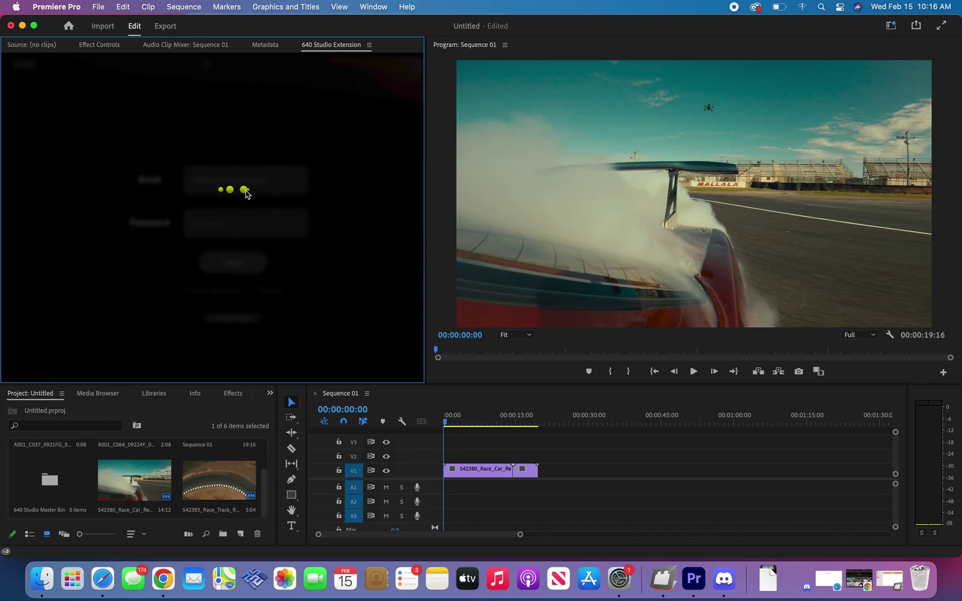
{"action": "right_click", "coordinate": [330, 48]}
{"action": "left_click", "coordinate": [350, 55]}
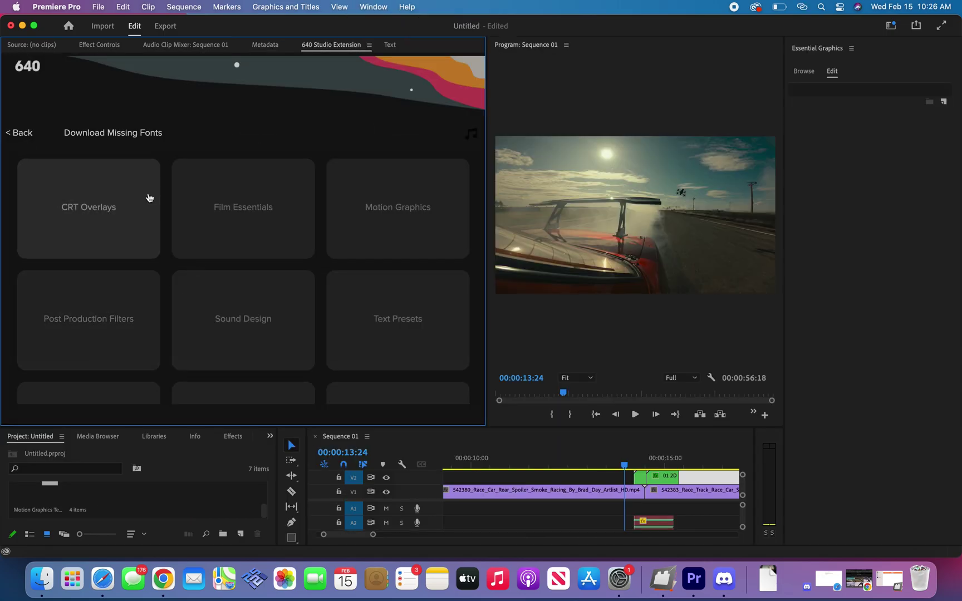
Browse the 8 Bit Lowercase text presets, then step back through the categories to the login form
{"action": "left_click", "coordinate": [292, 231]}
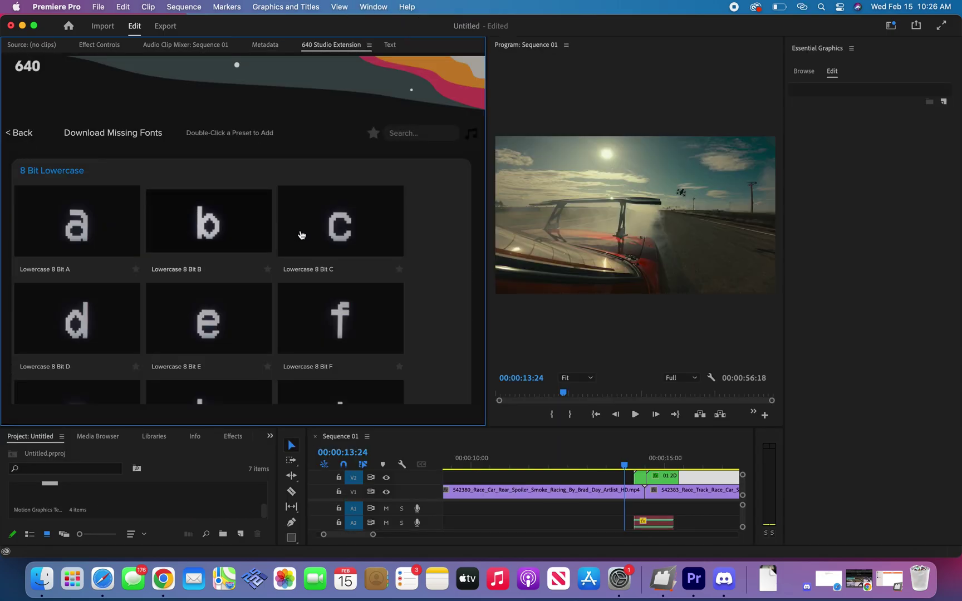
{"action": "scroll", "coordinate": [223, 312], "scroll_direction": "down", "scroll_amount": 2}
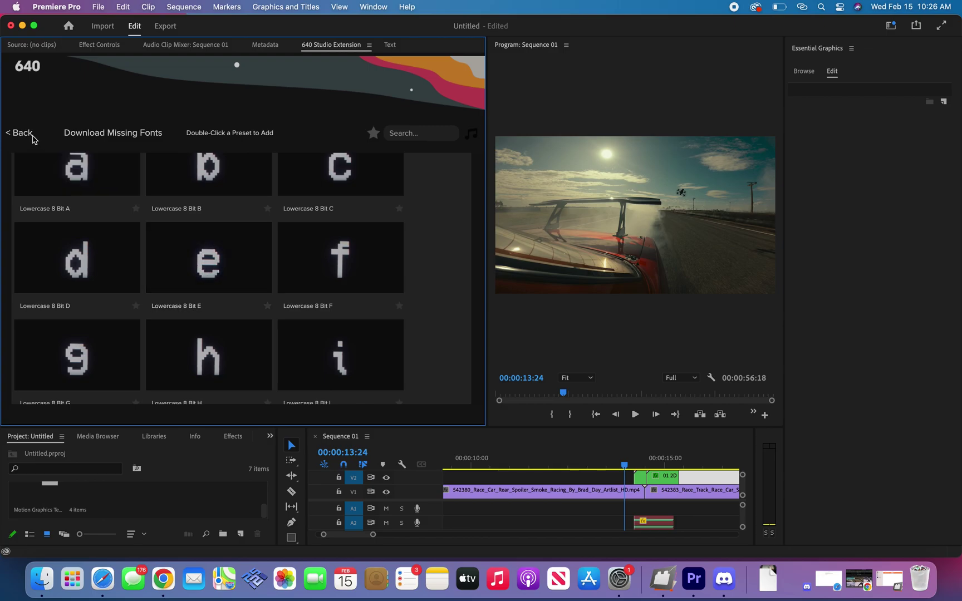
{"action": "left_click", "coordinate": [32, 138]}
{"action": "scroll", "coordinate": [325, 229], "scroll_direction": "up", "scroll_amount": 1}
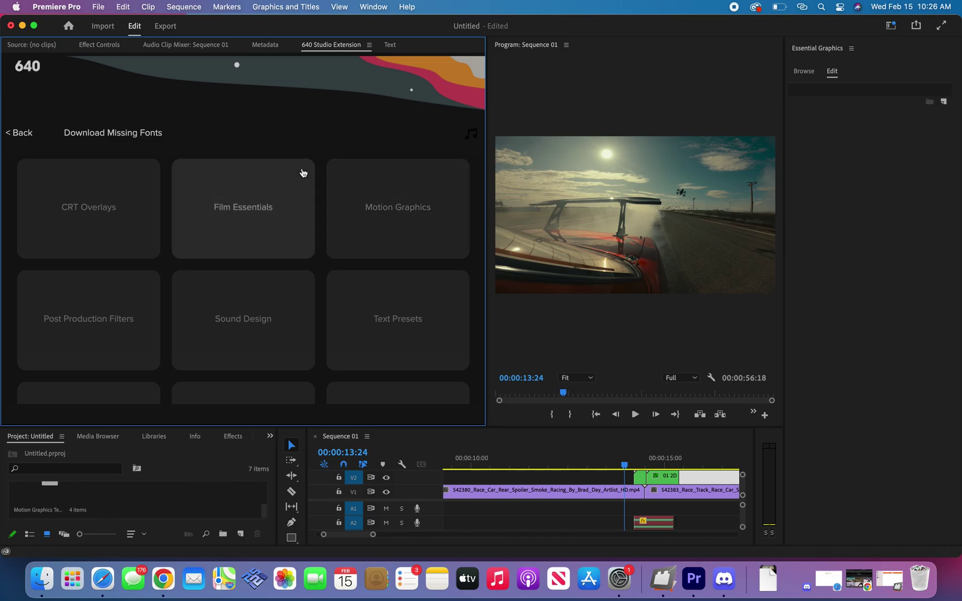
{"action": "left_click", "coordinate": [27, 133]}
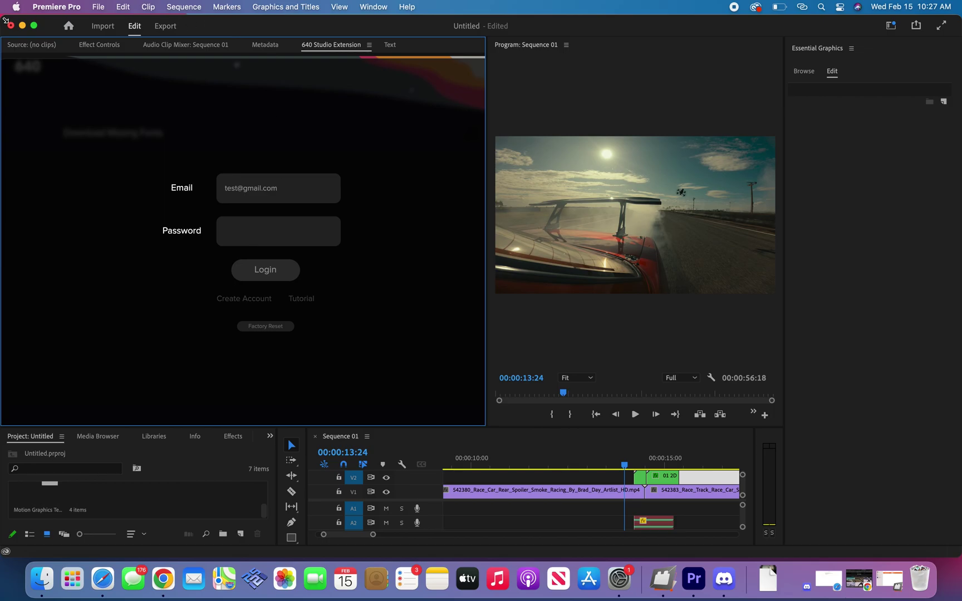
Minimize Premiere, close the Security & Privacy window, and bring up ZXP Installer
{"action": "left_click", "coordinate": [20, 26]}
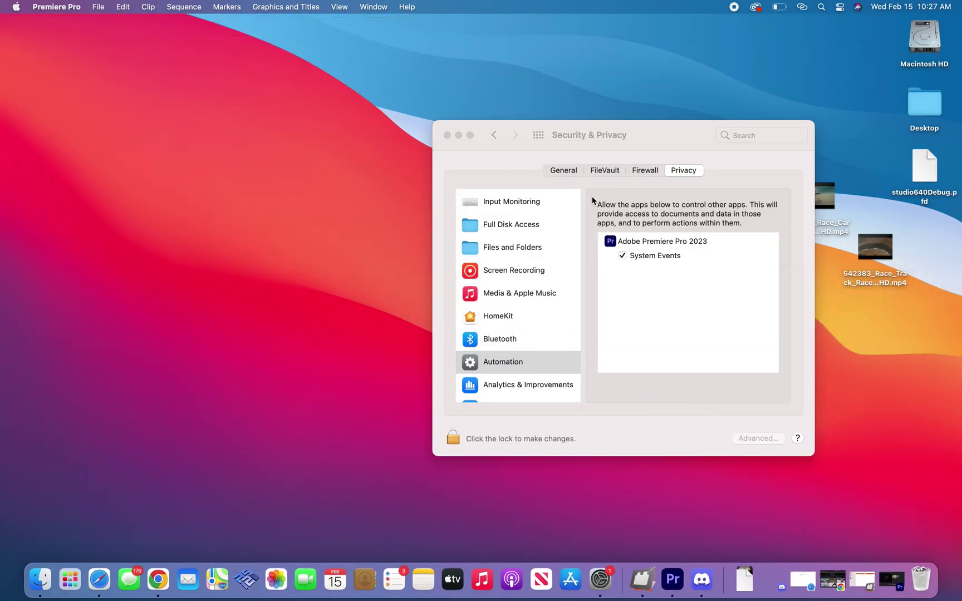
{"action": "left_click", "coordinate": [447, 135]}
{"action": "left_click", "coordinate": [641, 579]}
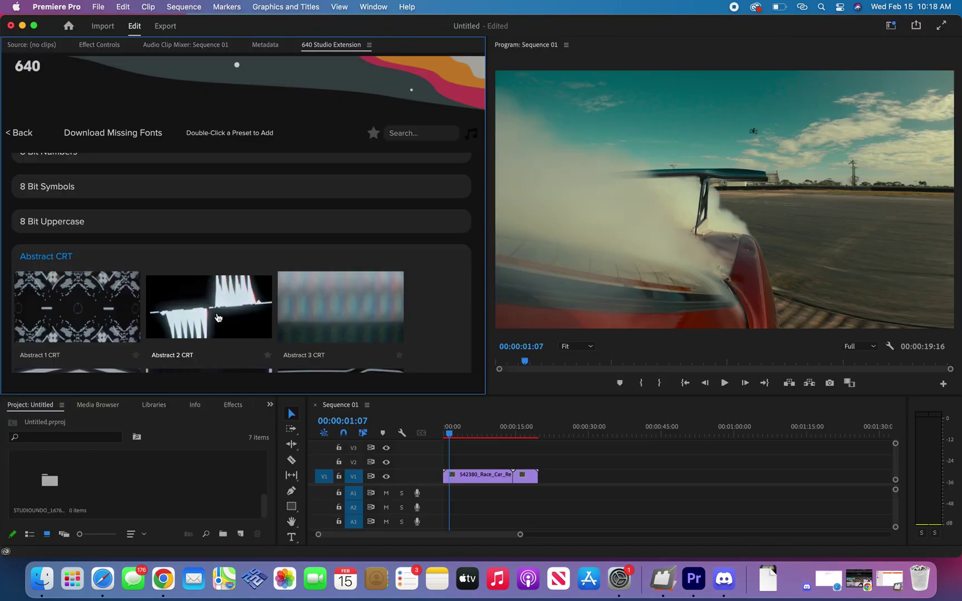
Add the Abstract 2 CRT preset to the sequence and play it back
{"action": "scroll", "coordinate": [206, 247], "scroll_direction": "down", "scroll_amount": 2}
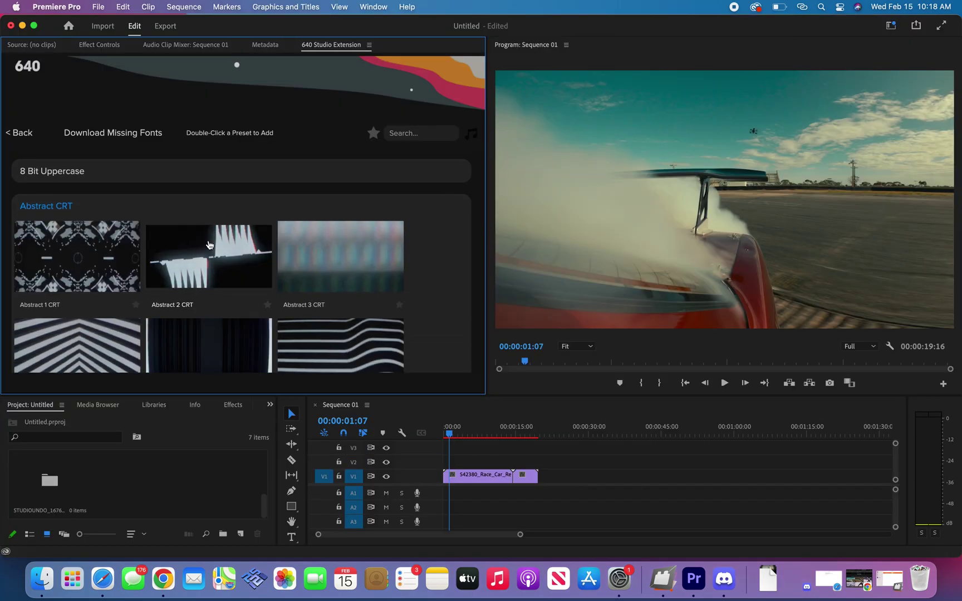
{"action": "double_click", "coordinate": [207, 246]}
{"action": "key", "text": "space"}
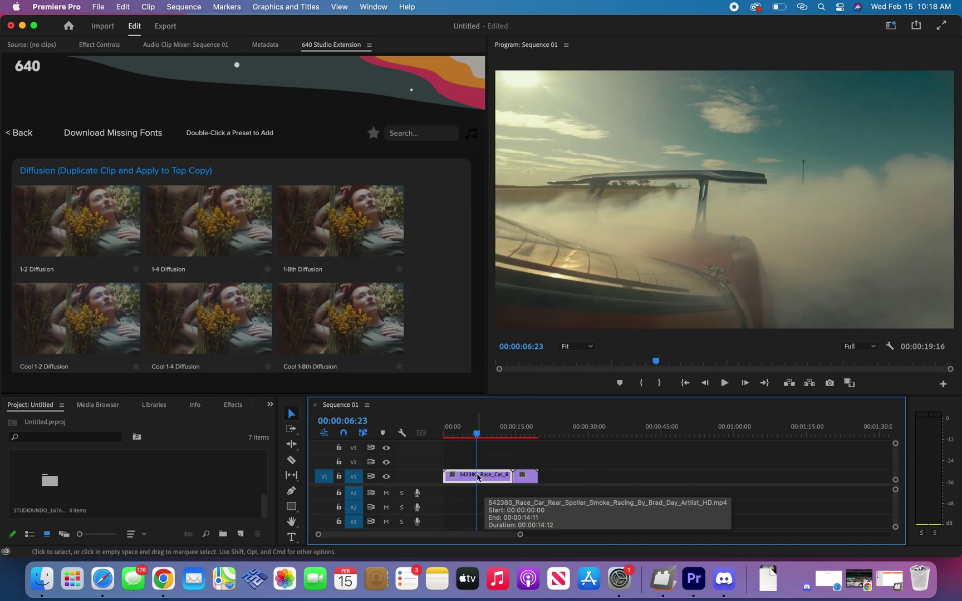
Duplicate the race-car clip onto V2 and give the copy the 1-2 Diffusion look
{"action": "left_click_drag", "start_coordinate": [478, 477], "coordinate": [492, 466]}
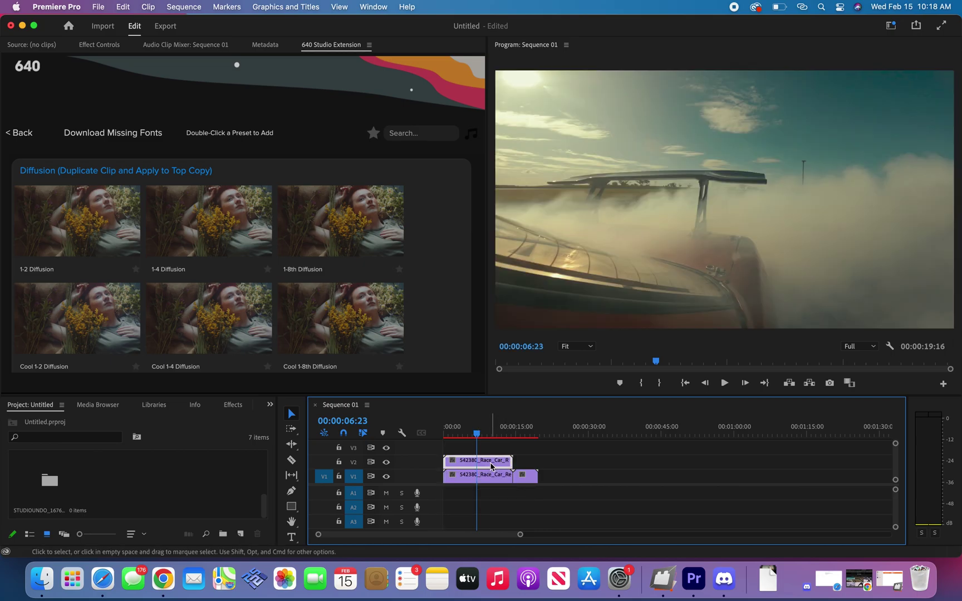
{"action": "double_click", "coordinate": [97, 234]}
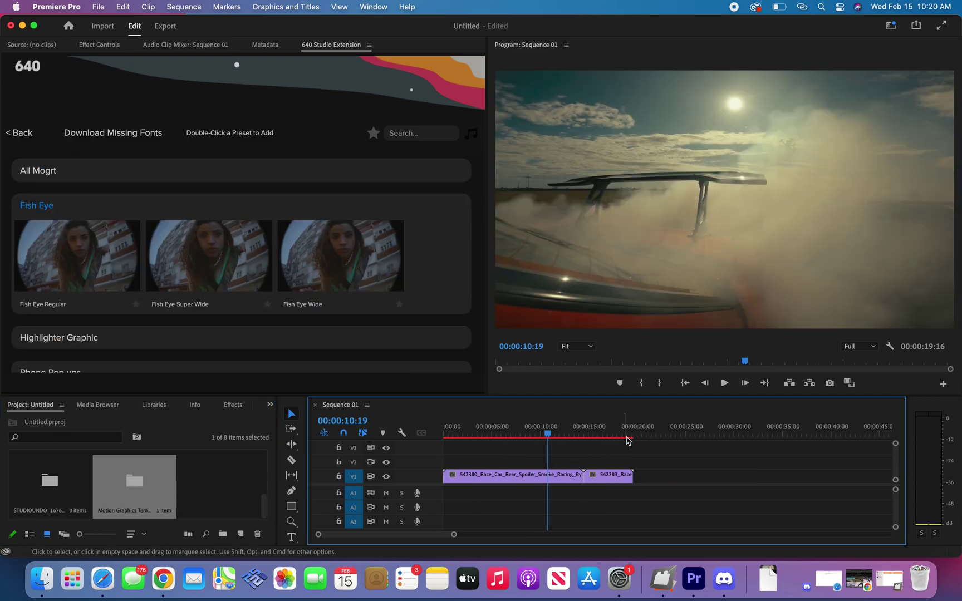
{"action": "left_click", "coordinate": [640, 430]}
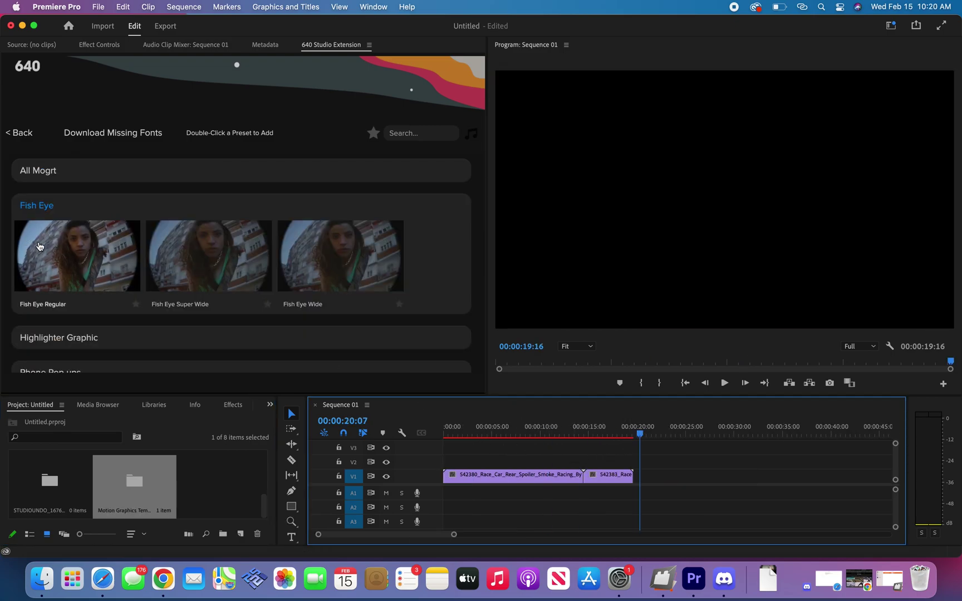
Add a Fish Eye Regular clip at the playhead and select it with Essential Graphics shown
{"action": "left_click", "coordinate": [51, 257]}
{"action": "double_click", "coordinate": [184, 279]}
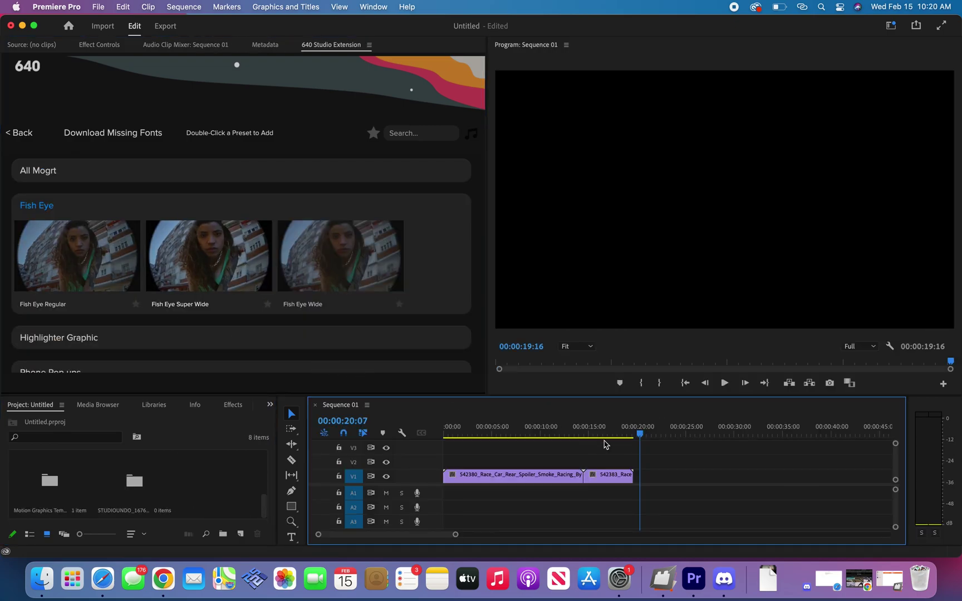
{"action": "left_click", "coordinate": [373, 6]}
{"action": "left_click", "coordinate": [407, 212]}
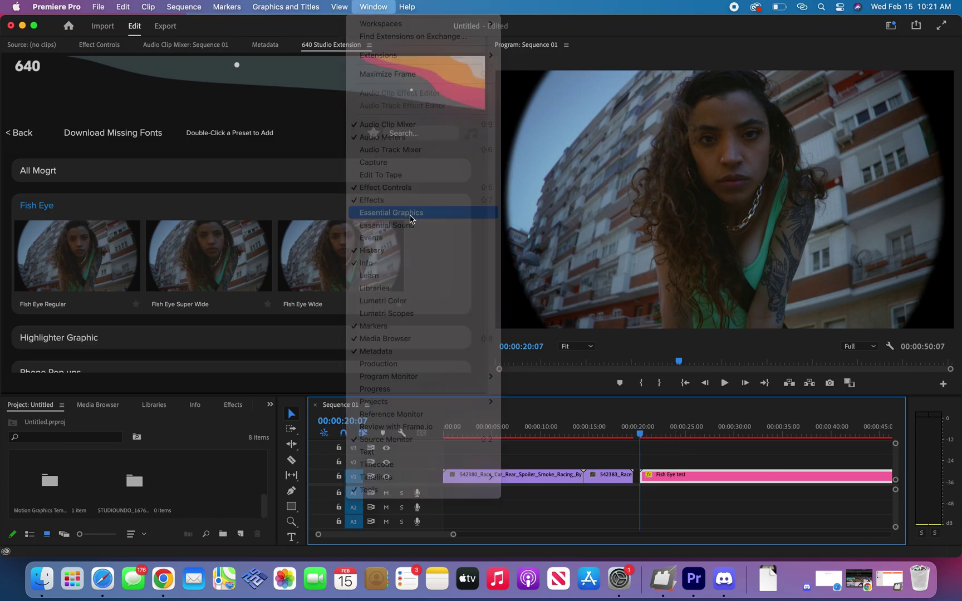
{"action": "left_click", "coordinate": [651, 429]}
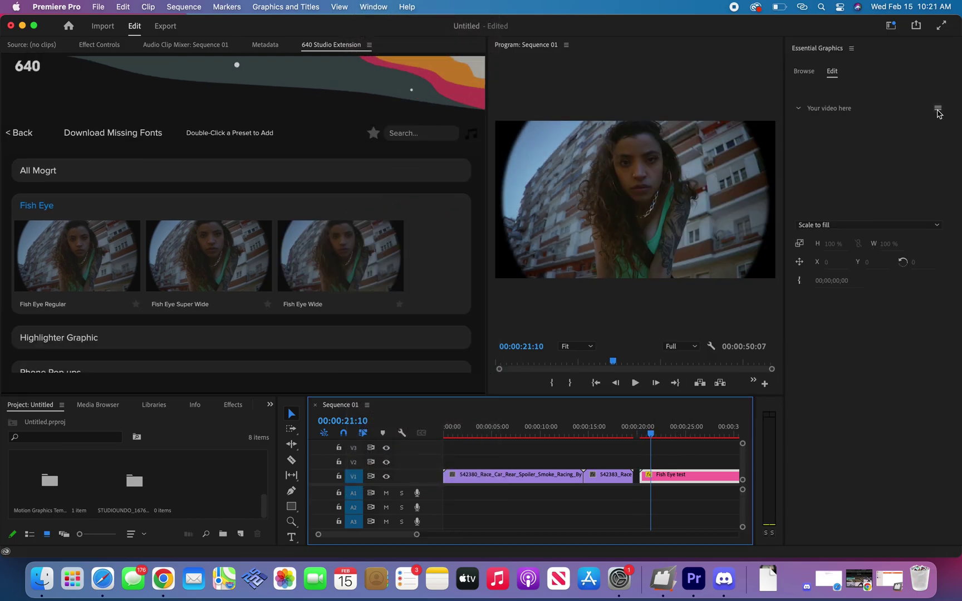
Replace the fish eye placeholder video with the 542380 race car clip and play the result
{"action": "left_click", "coordinate": [938, 108]}
{"action": "left_click", "coordinate": [916, 128]}
{"action": "left_click", "coordinate": [688, 328]}
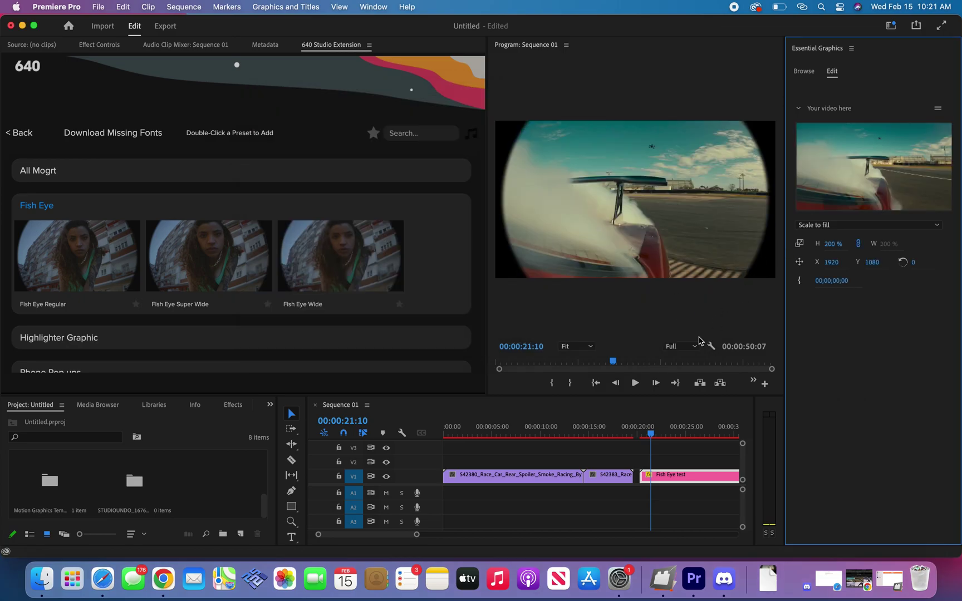
{"action": "left_click", "coordinate": [670, 451]}
{"action": "key", "text": "space"}
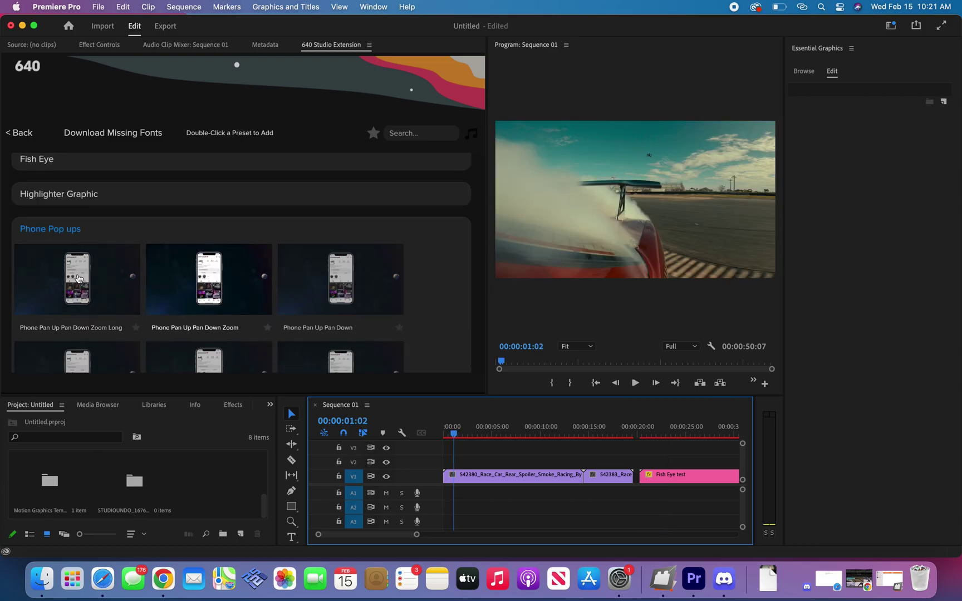
Add the Phone Pan Up Pan Down Zoom Long graphic with the race-track skidding clip on its screen, then preview it
{"action": "double_click", "coordinate": [77, 278]}
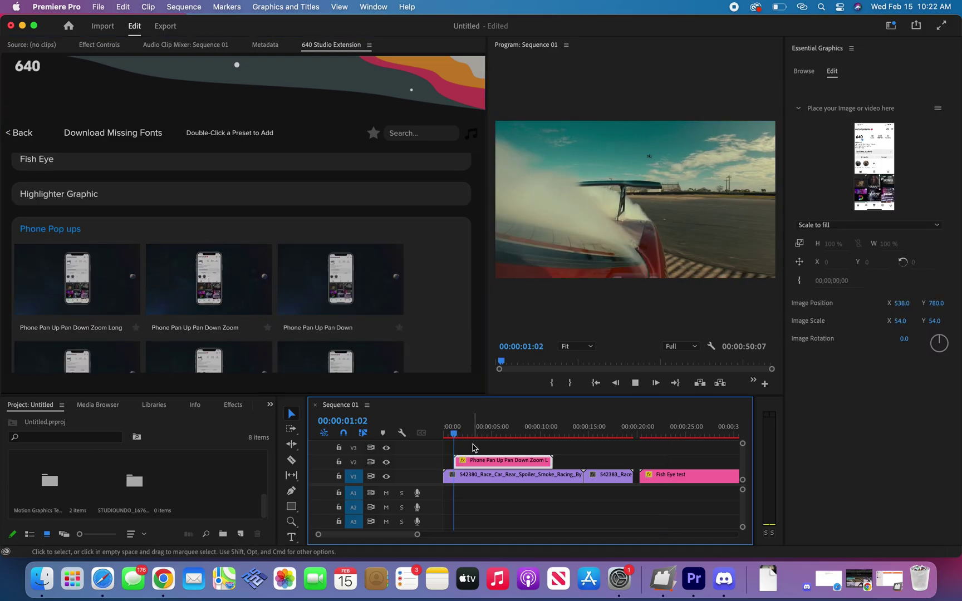
{"action": "left_click", "coordinate": [938, 108]}
{"action": "left_click", "coordinate": [913, 121]}
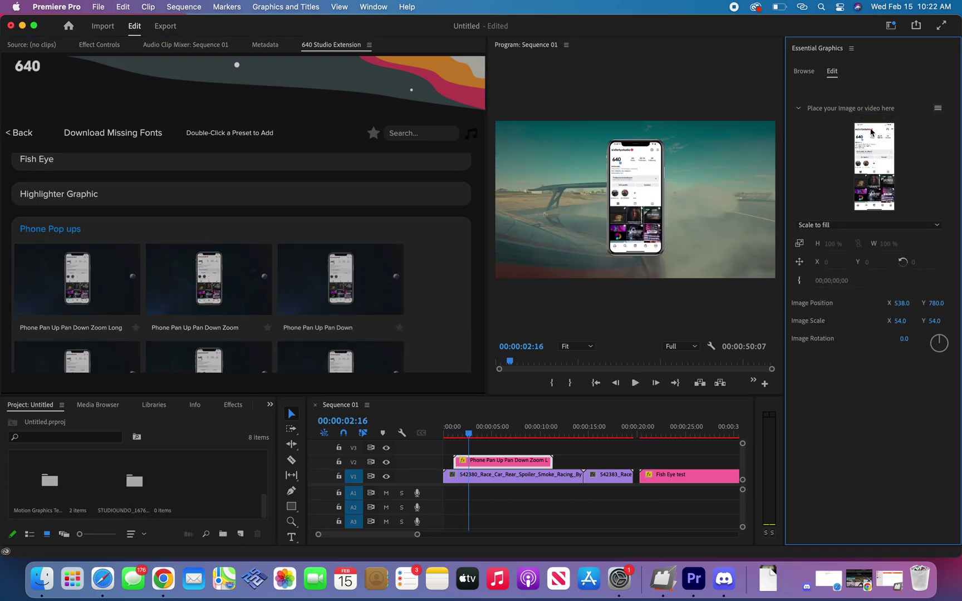
{"action": "left_click", "coordinate": [438, 144]}
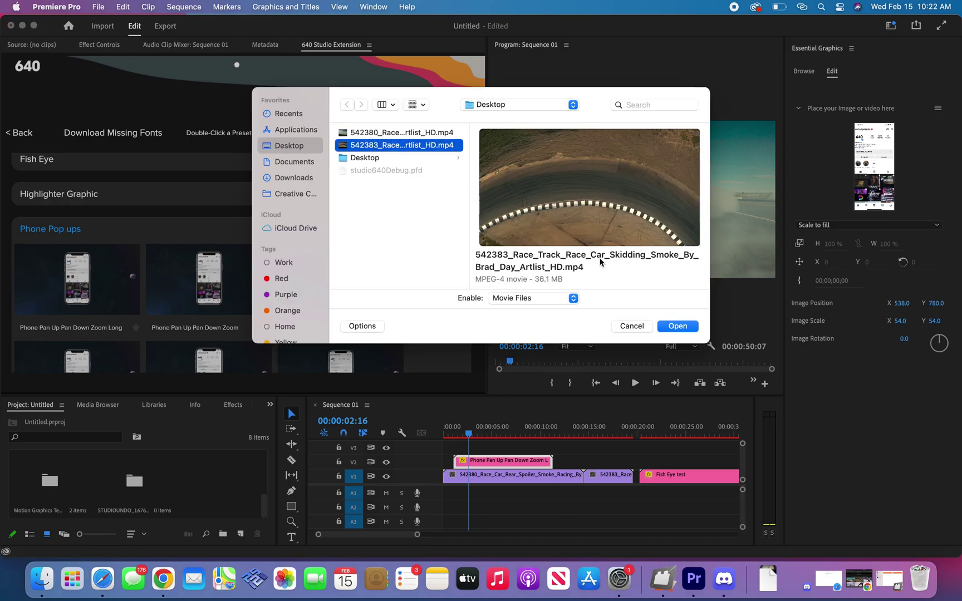
{"action": "left_click", "coordinate": [677, 326]}
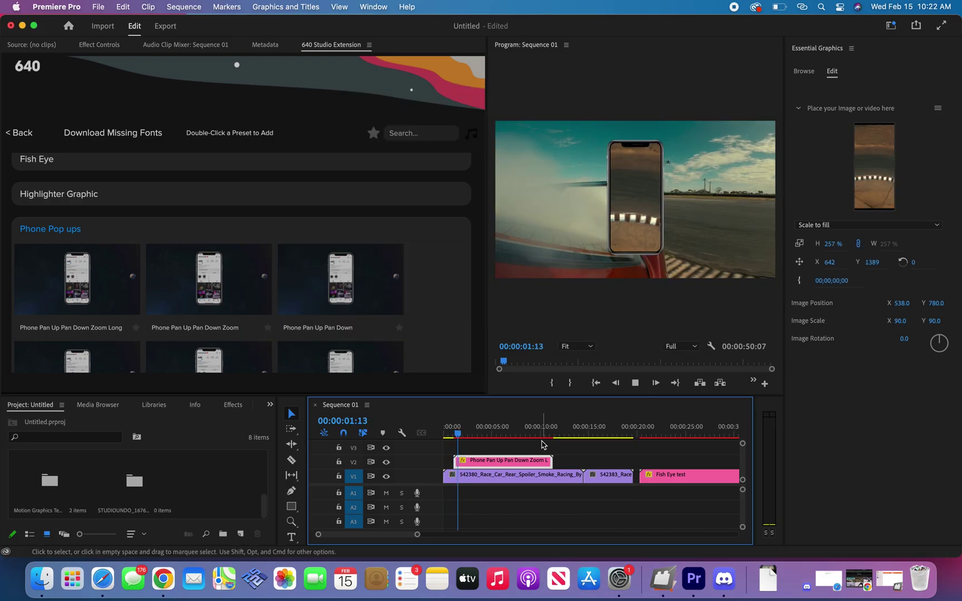
{"action": "key", "text": "space"}
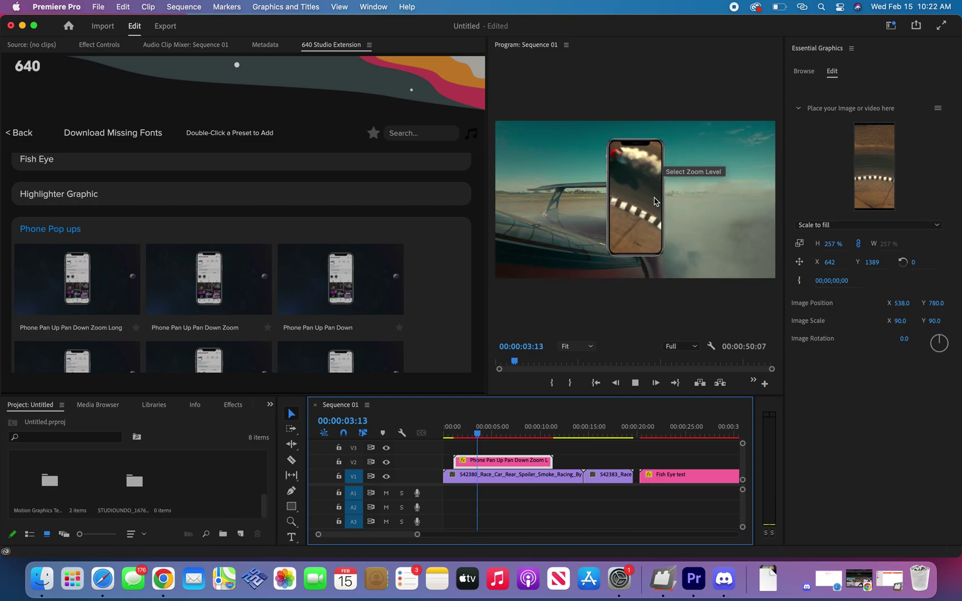
{"action": "key", "text": "space"}
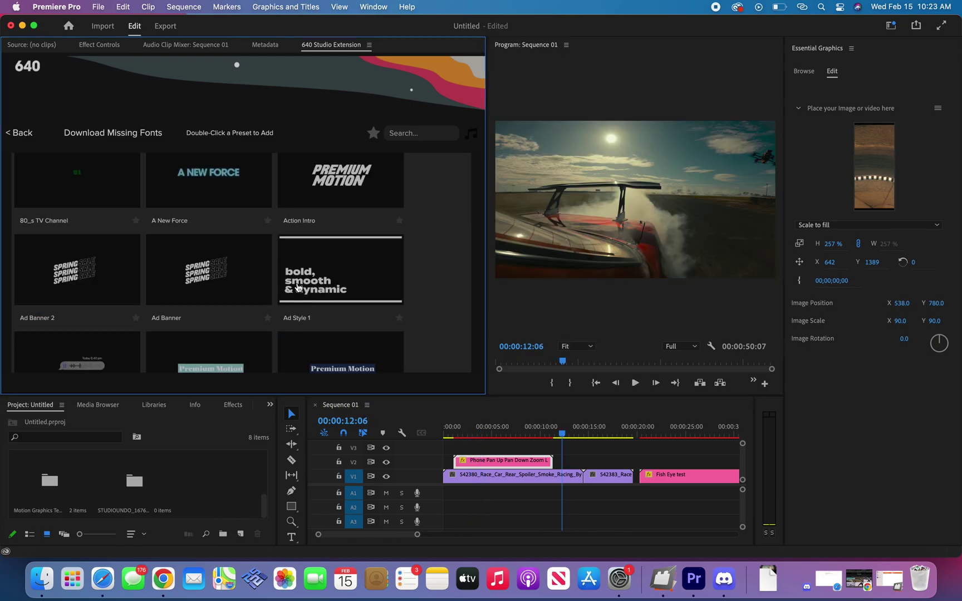
Add the Action Intro PREMIUM MOTION title and change its font to Kanit Bold
{"action": "scroll", "coordinate": [346, 205], "scroll_direction": "down", "scroll_amount": 1}
{"action": "double_click", "coordinate": [346, 205]}
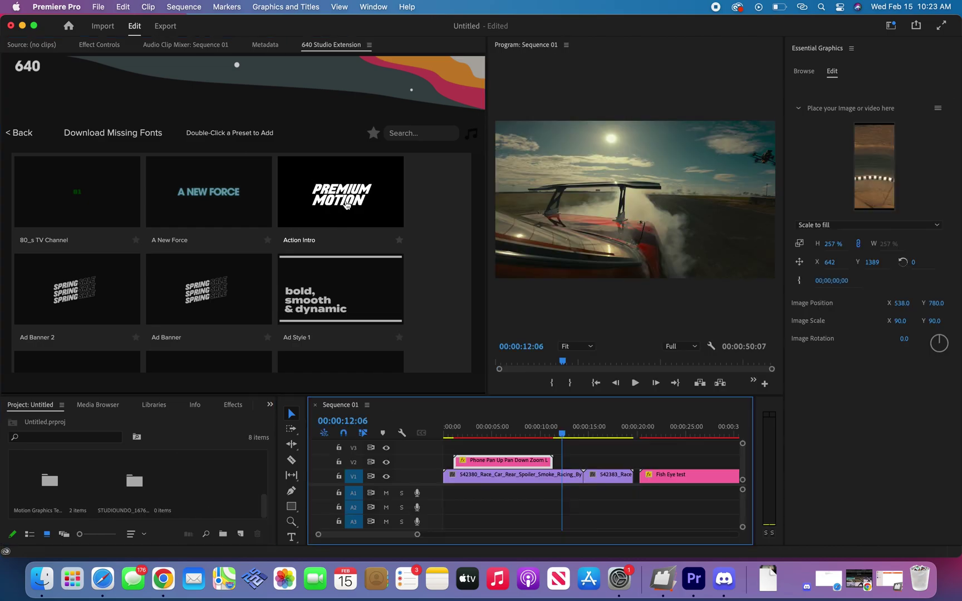
{"action": "key", "text": "space"}
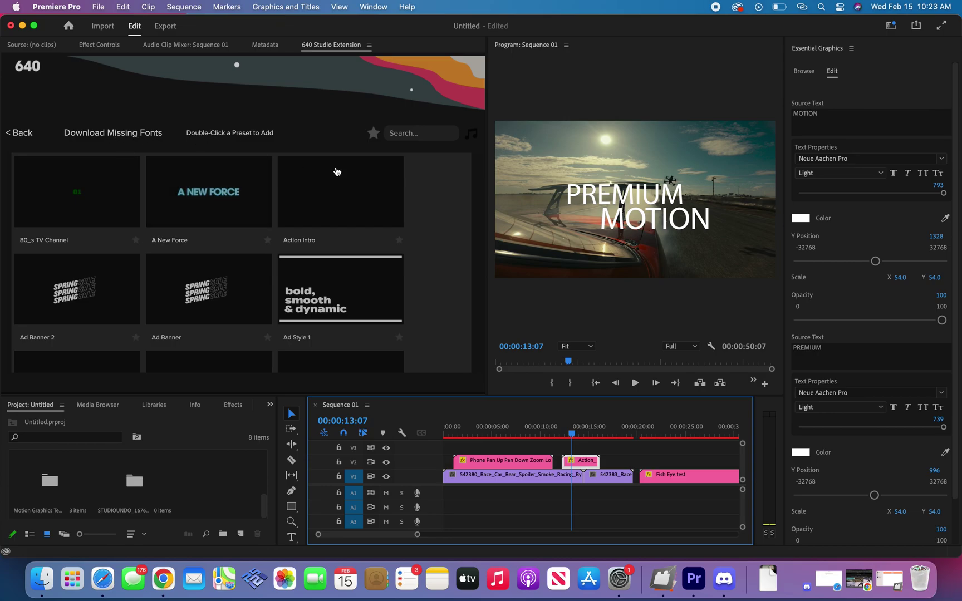
{"action": "left_click", "coordinate": [866, 392]}
{"action": "type", "text": "kanit"}
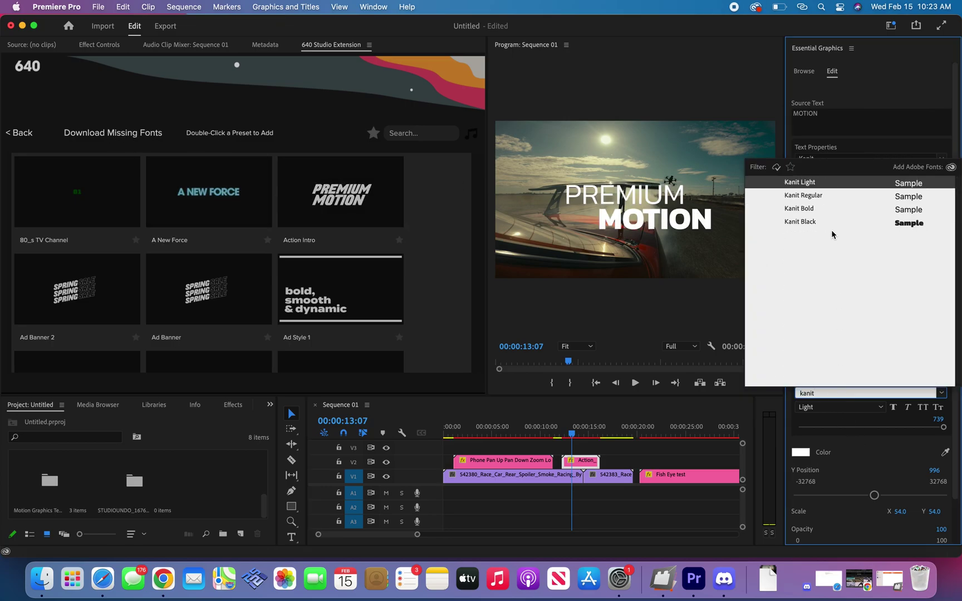
{"action": "left_click", "coordinate": [800, 208]}
{"action": "left_click", "coordinate": [663, 479]}
Play back the restyled title, then add and preview the Cinema Title graphic
{"action": "key", "text": "space"}
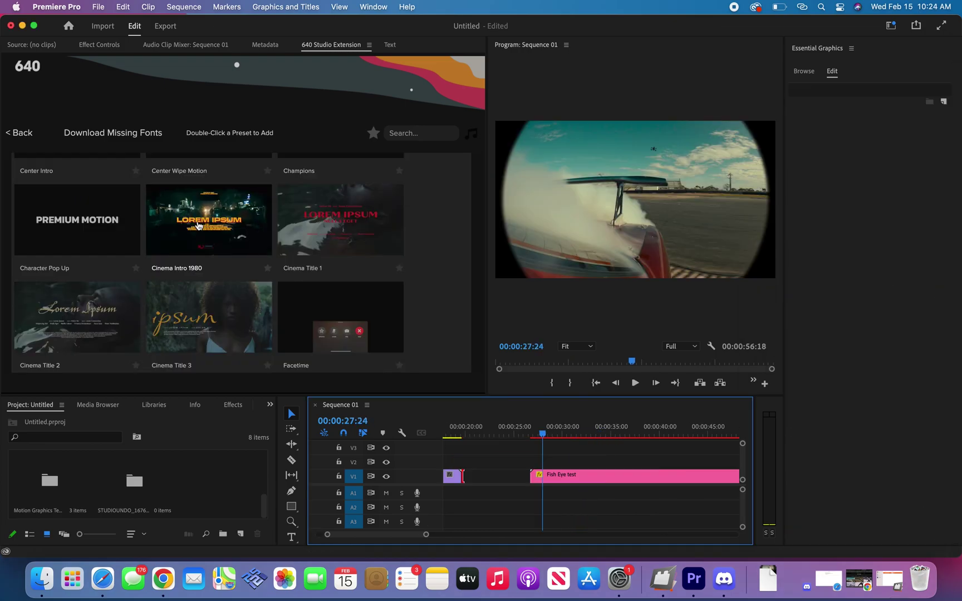
{"action": "double_click", "coordinate": [199, 225]}
{"action": "key", "text": "space"}
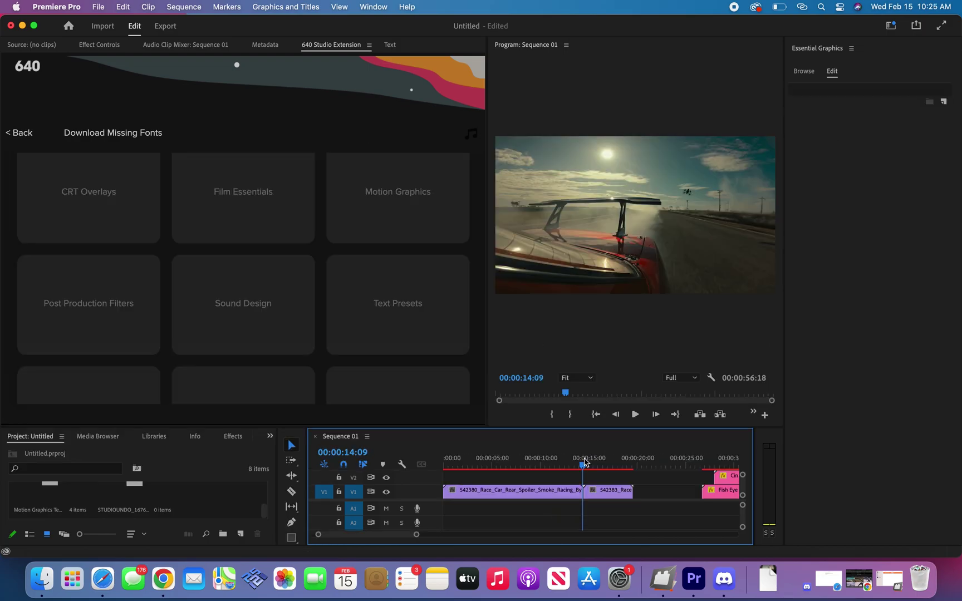
Place the 01 2D down transition from the 640 Studio 2D category at the race-clip cut
{"action": "left_click", "coordinate": [584, 463]}
{"action": "left_click", "coordinate": [290, 337]}
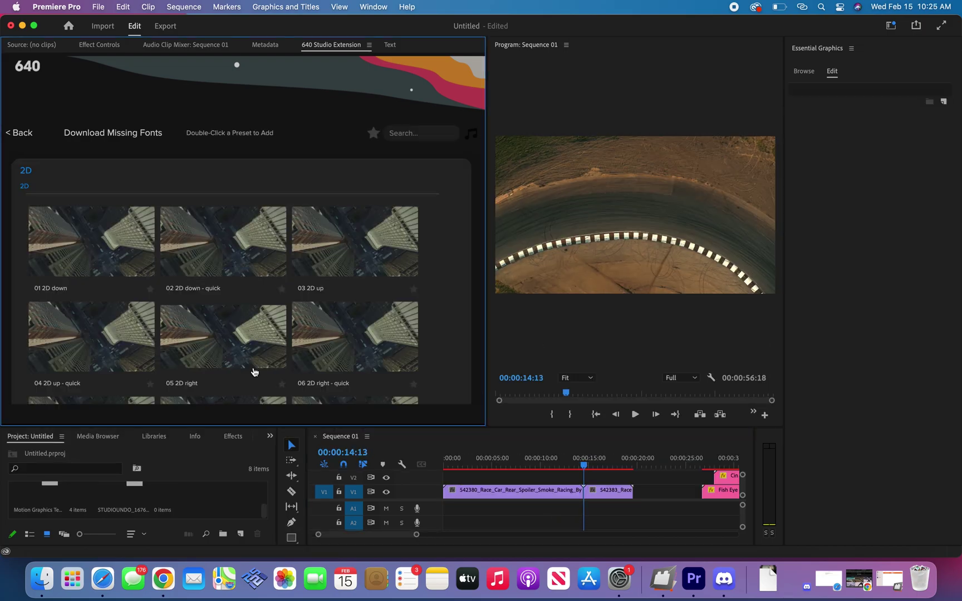
{"action": "double_click", "coordinate": [78, 238]}
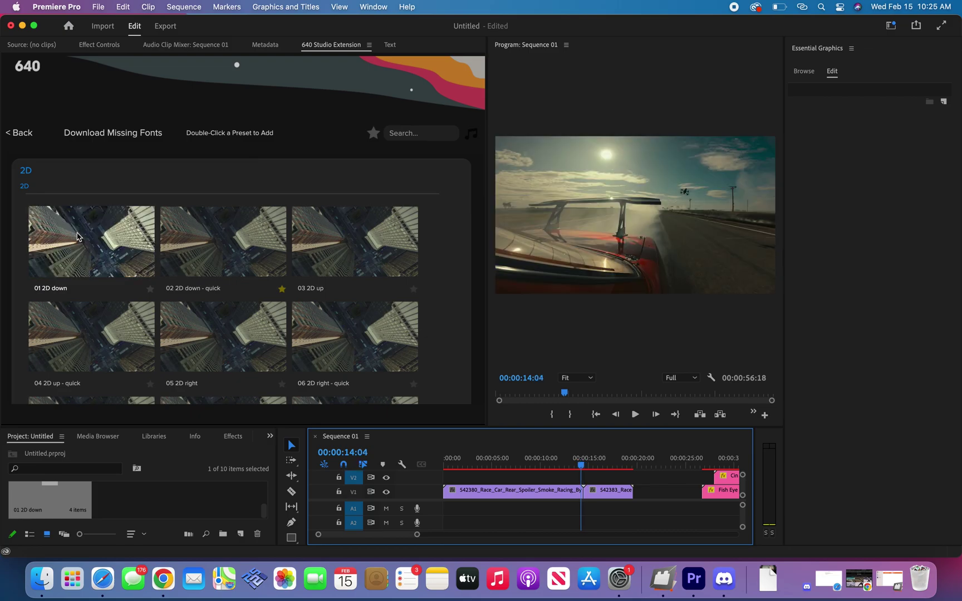
{"action": "left_click", "coordinate": [679, 378]}
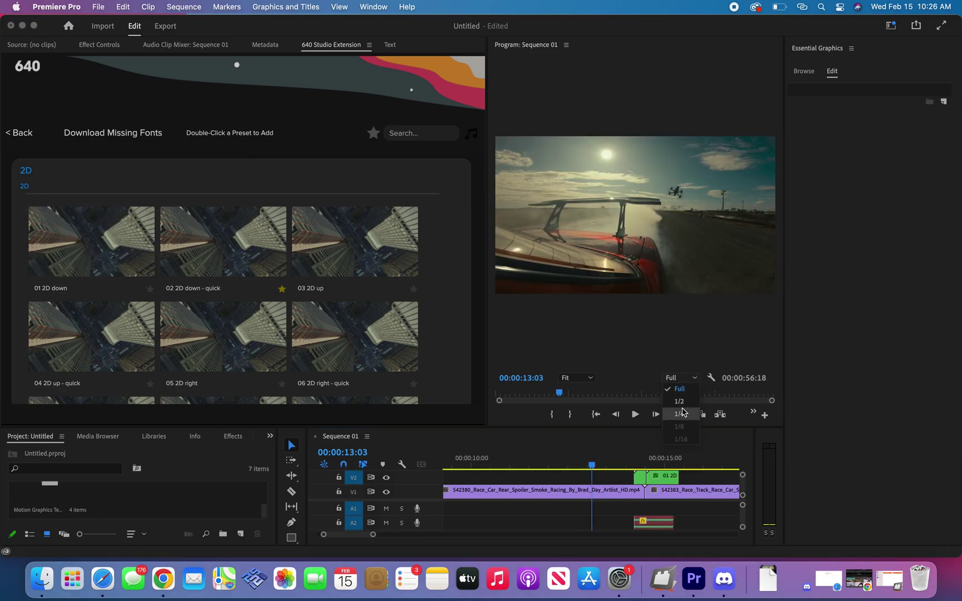
Set Program monitor playback resolution to 1/4 and play through the 2D down transition
{"action": "left_click", "coordinate": [681, 413]}
{"action": "key", "text": "space"}
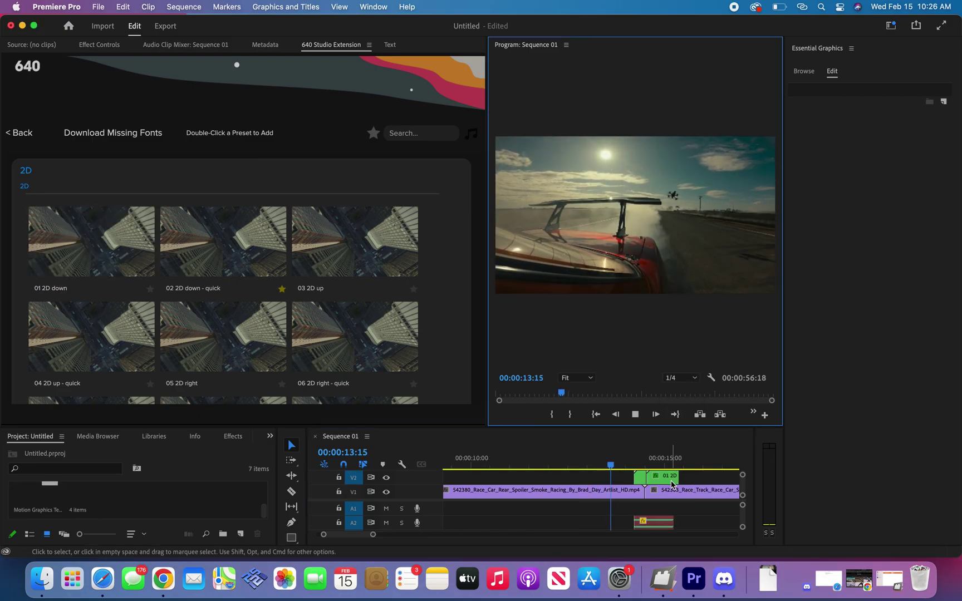
{"action": "key", "text": "space"}
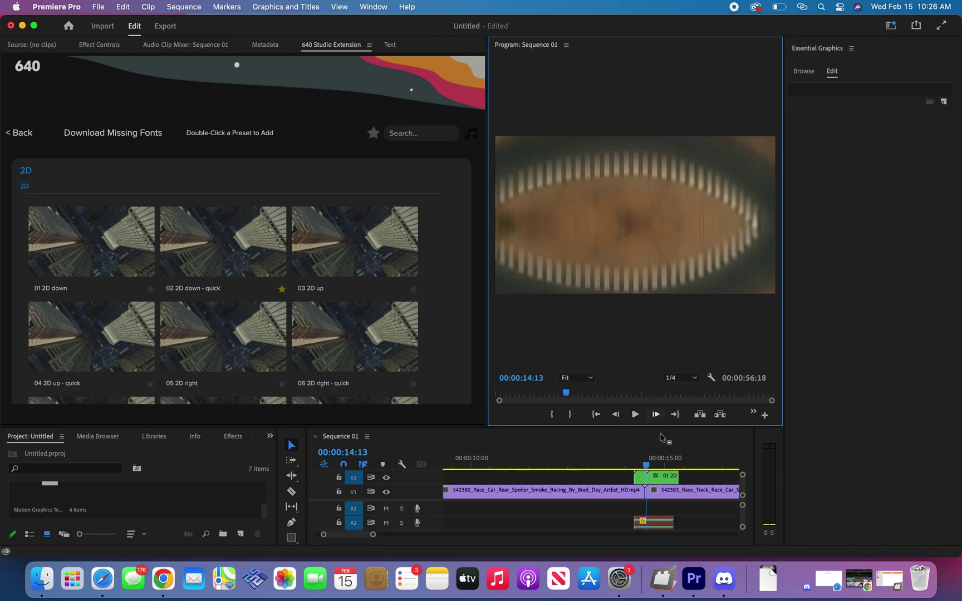
{"action": "left_click_drag", "start_coordinate": [650, 460], "coordinate": [643, 460]}
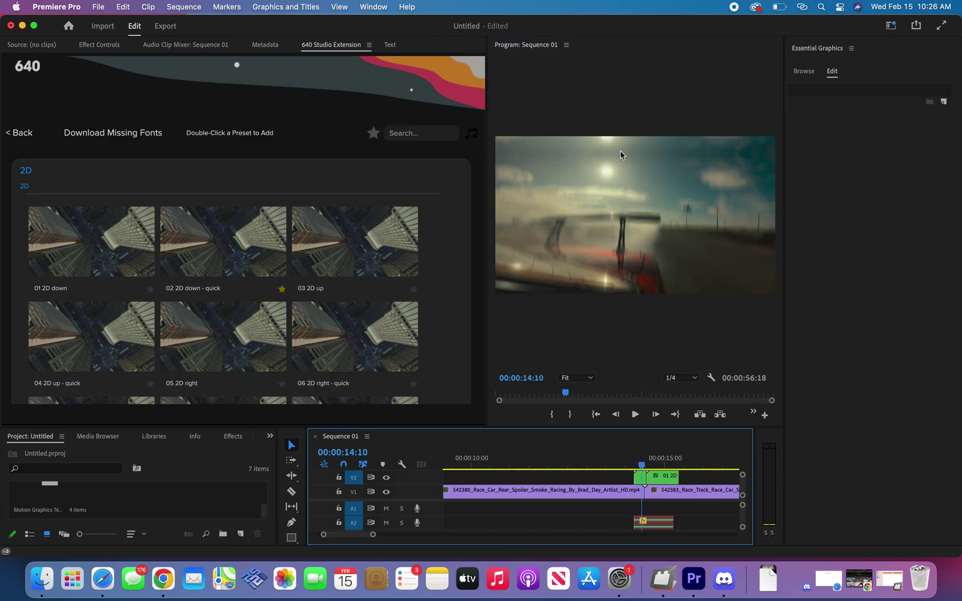
Switch playback resolution to 1/2, replay the transition, and return to 13:01
{"action": "left_click", "coordinate": [681, 378]}
{"action": "left_click", "coordinate": [676, 405]}
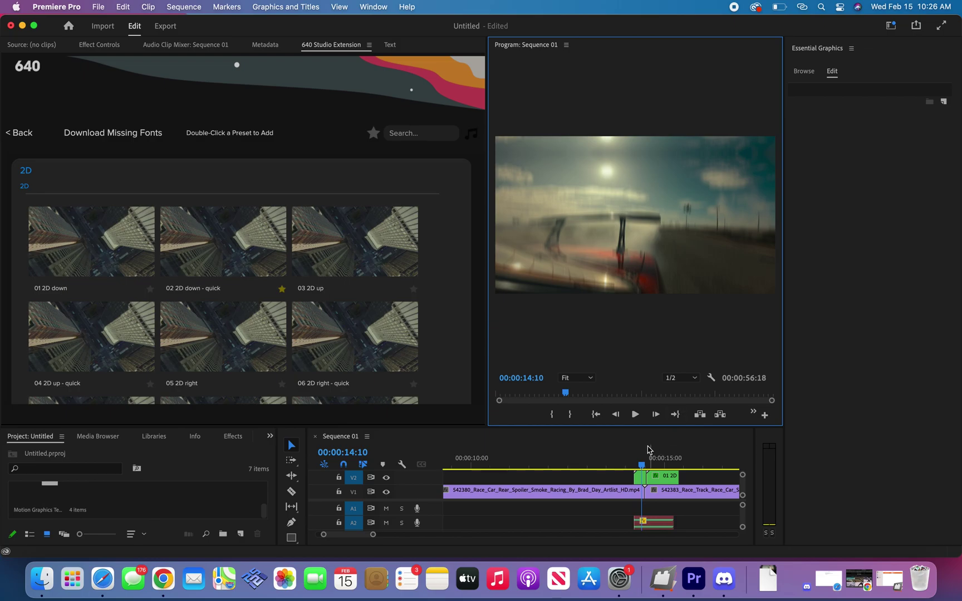
{"action": "left_click_drag", "start_coordinate": [649, 460], "coordinate": [631, 460]}
{"action": "key", "text": "space"}
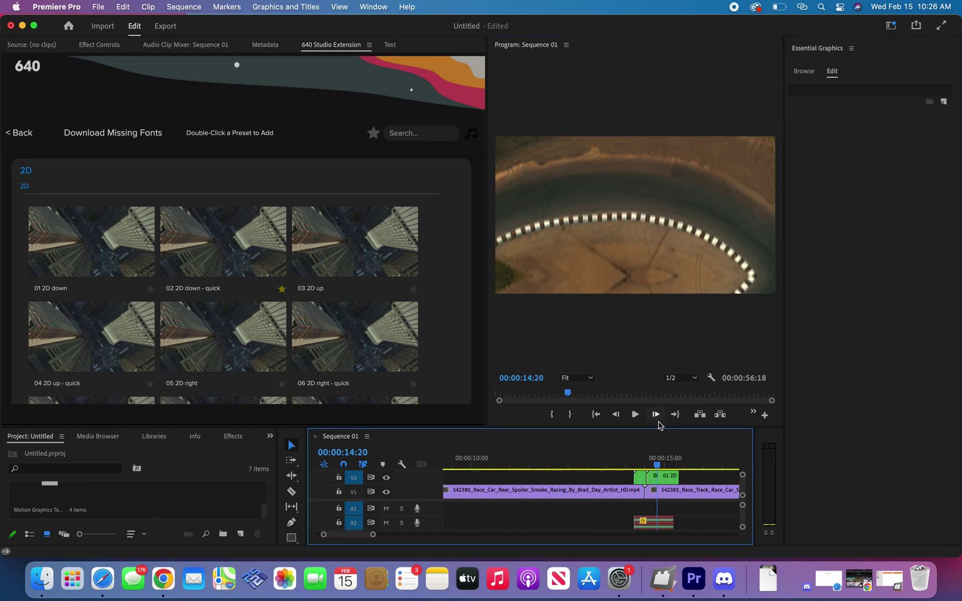
{"action": "left_click", "coordinate": [688, 379]}
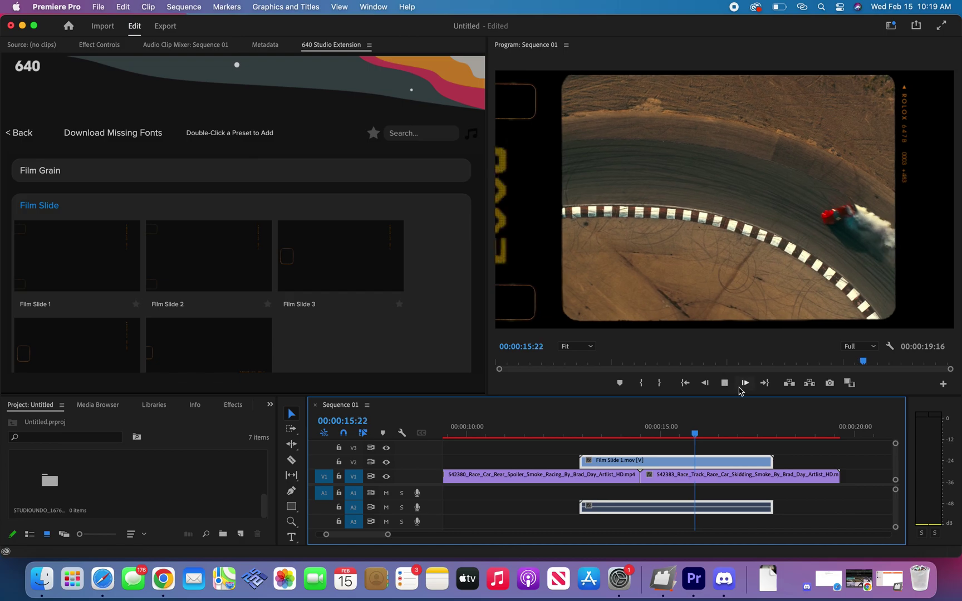
{"action": "key", "text": "space"}
{"action": "left_click", "coordinate": [585, 432]}
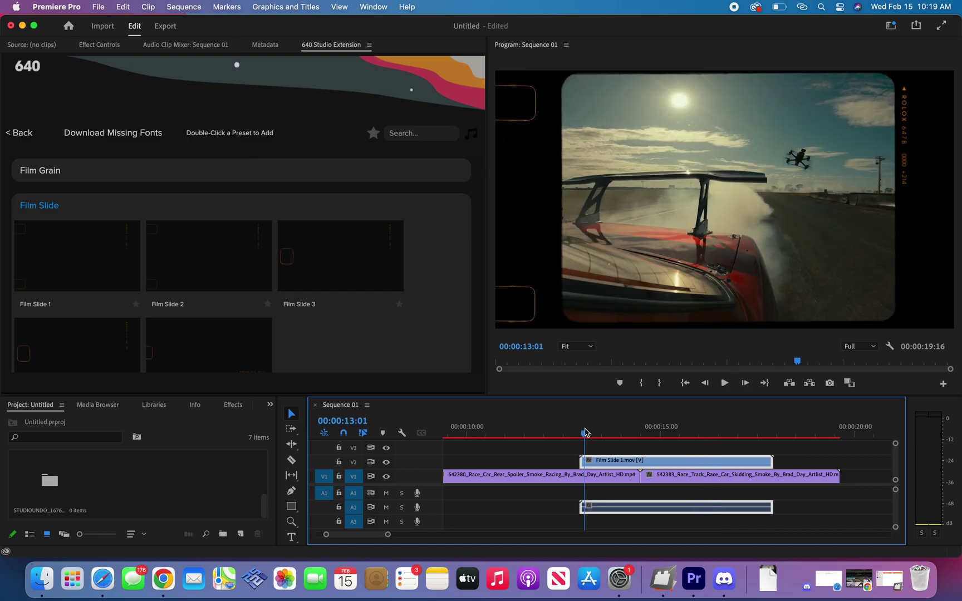